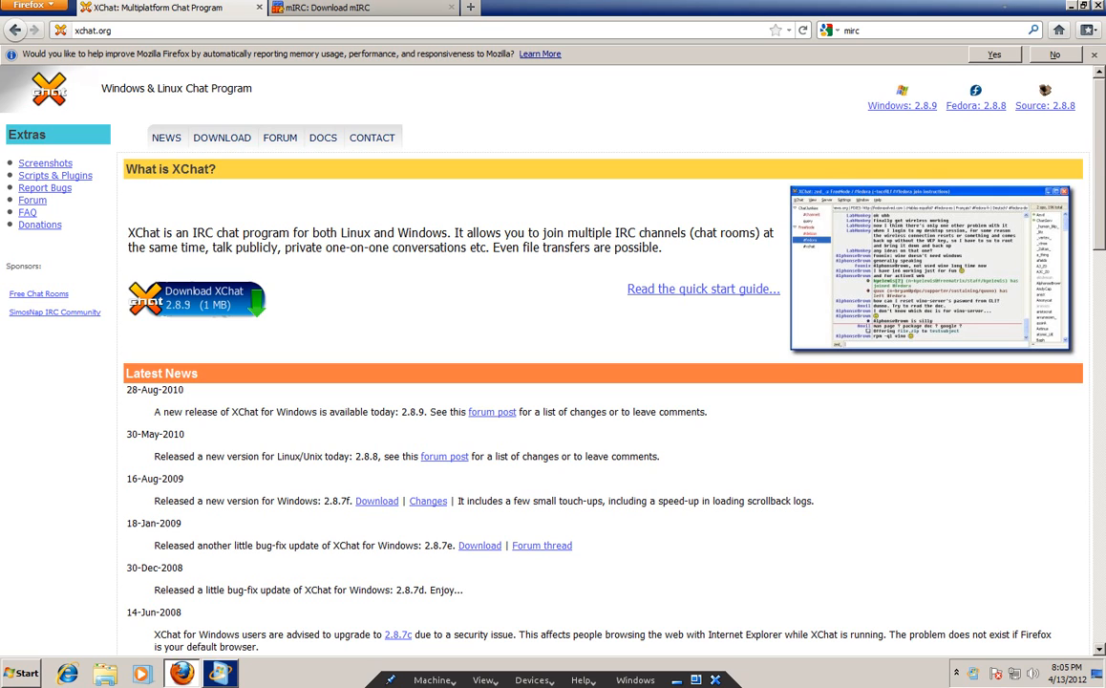
Switch between the mIRC download tab and the XChat website and select its address.
{"action": "left_click", "coordinate": [375, 15]}
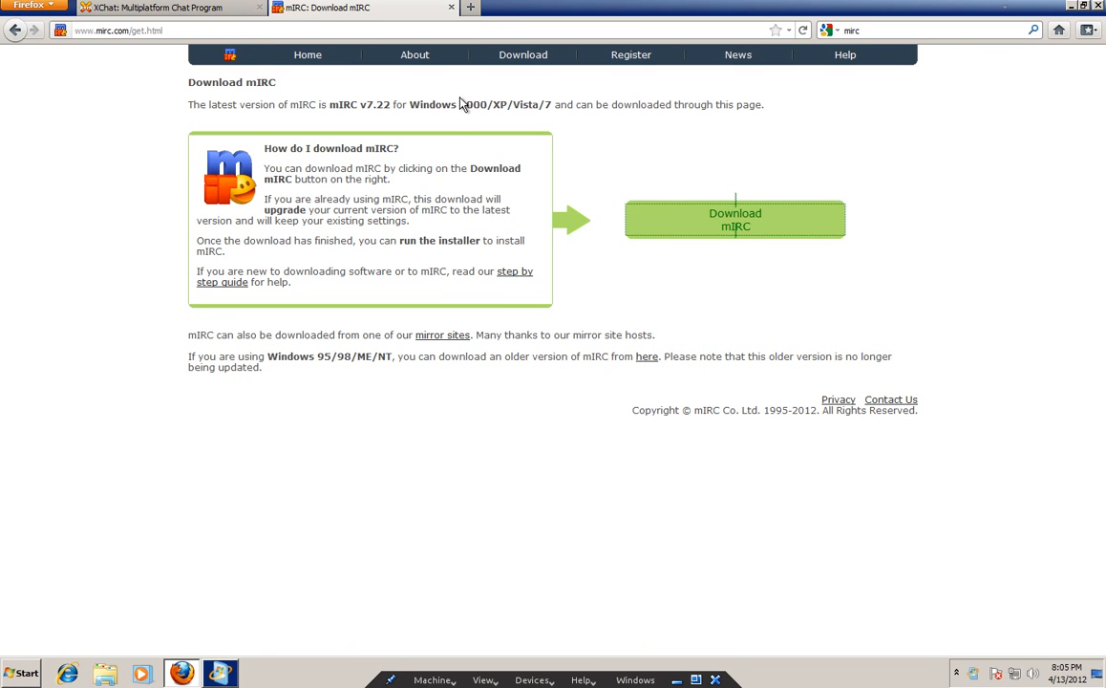
{"action": "left_click", "coordinate": [212, 11]}
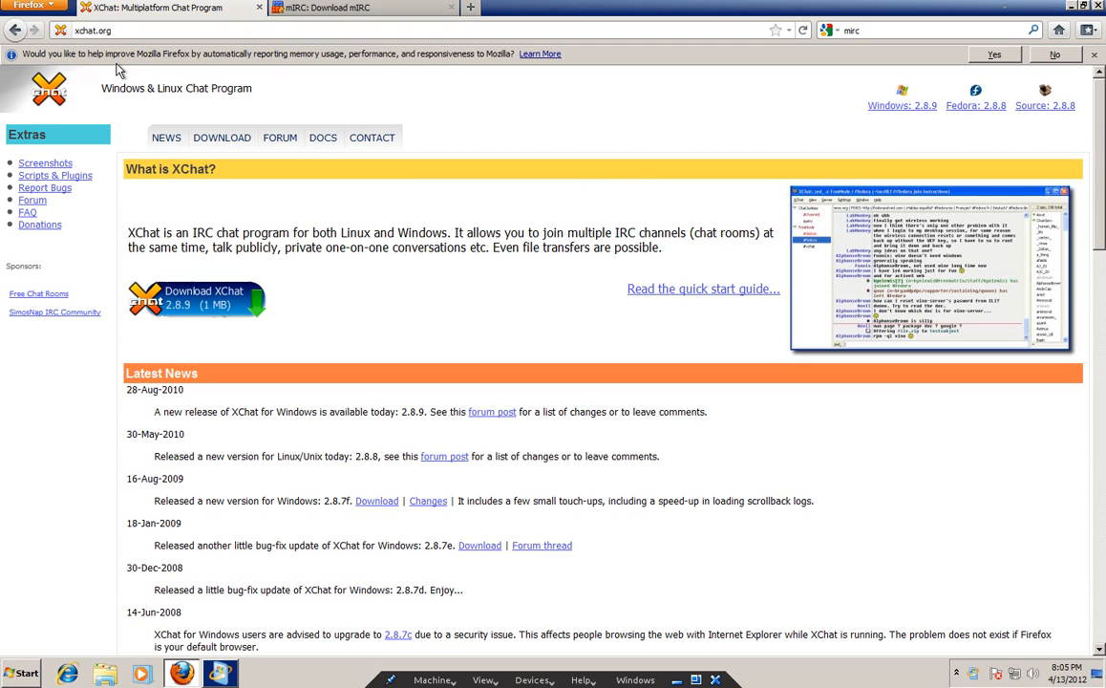
{"action": "left_click", "coordinate": [108, 28]}
{"action": "left_click", "coordinate": [341, 12]}
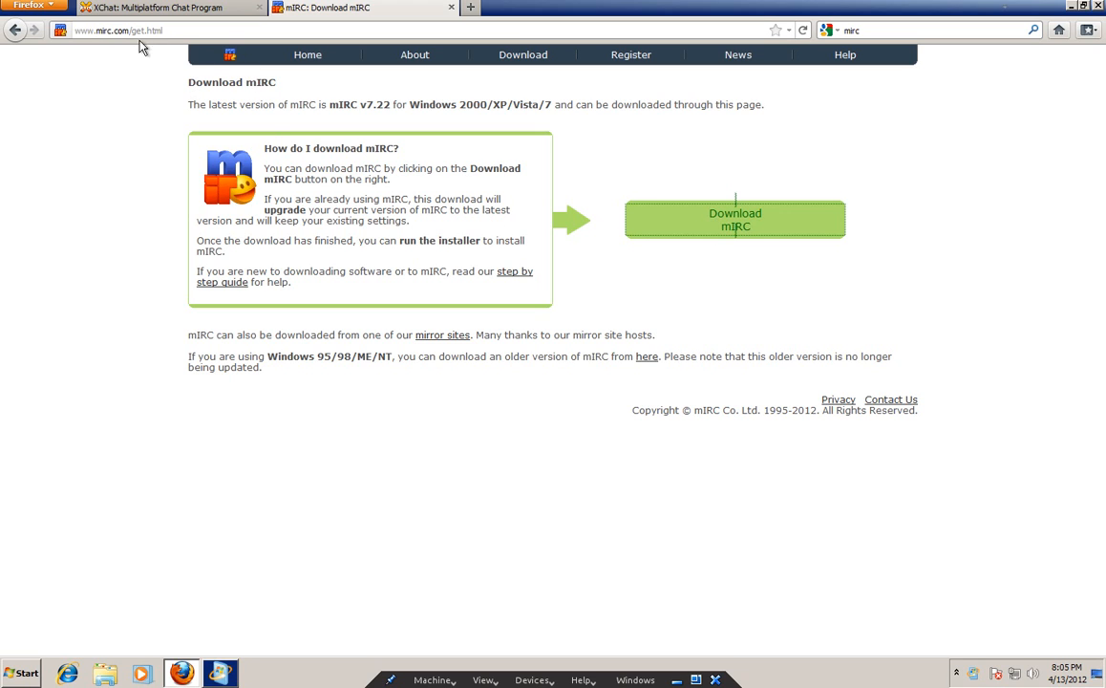
{"action": "left_click_drag", "start_coordinate": [123, 30], "coordinate": [247, 29]}
{"action": "type", "text": "m"}
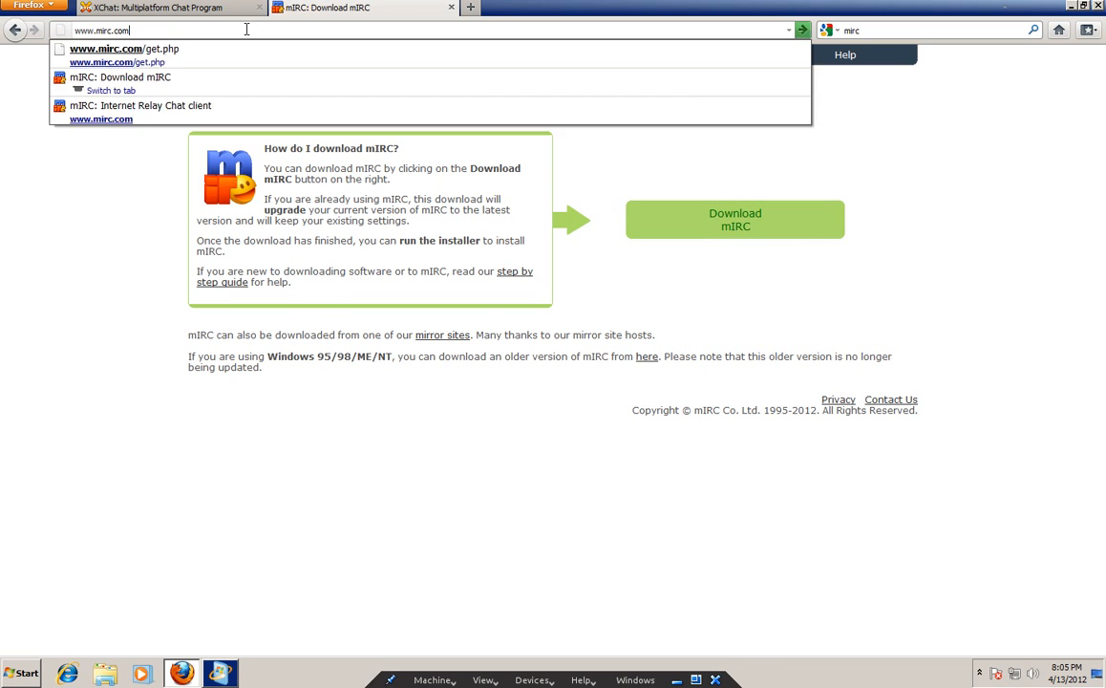
{"action": "key", "text": "Return"}
{"action": "left_click", "coordinate": [723, 218]}
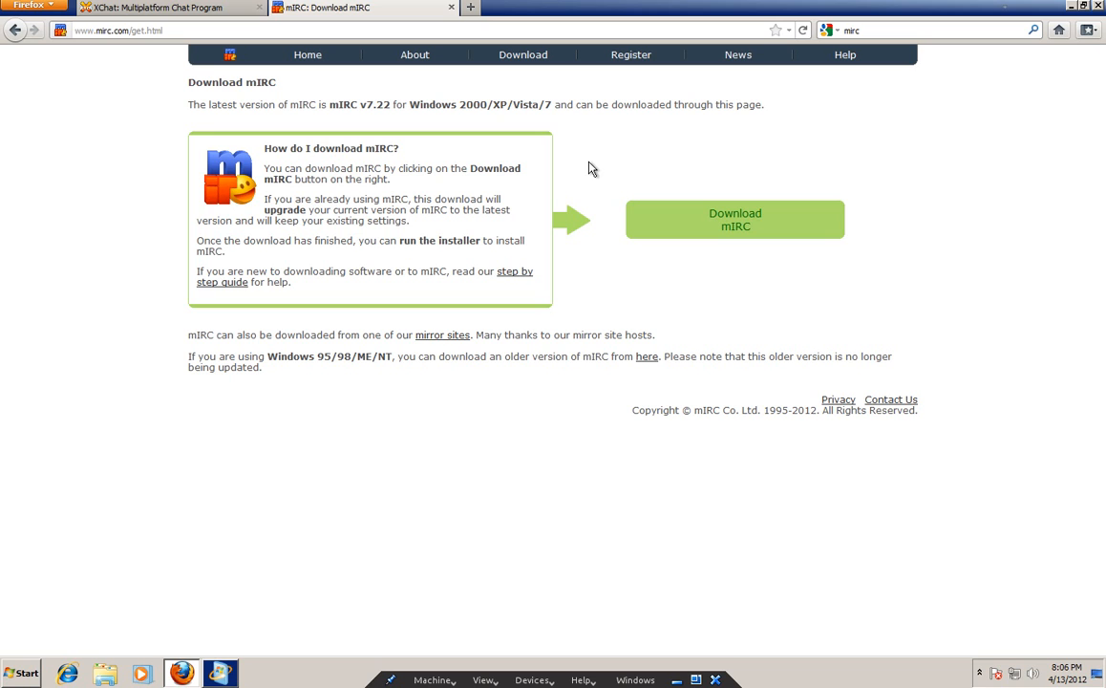
{"action": "left_click", "coordinate": [18, 673]}
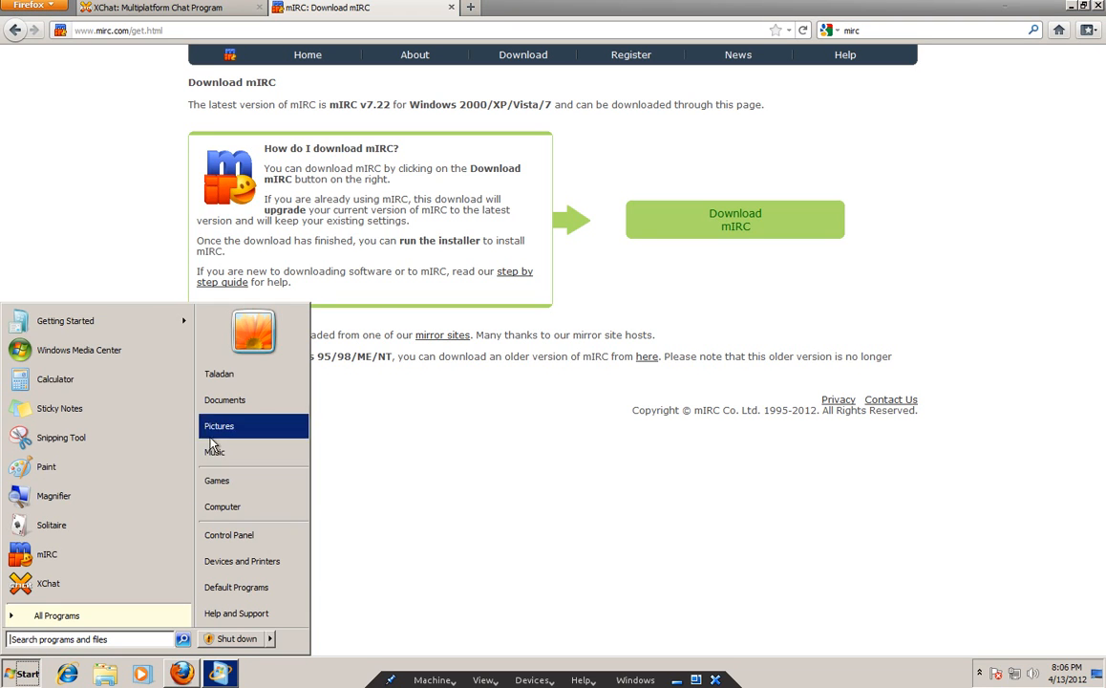
{"action": "left_click", "coordinate": [234, 401]}
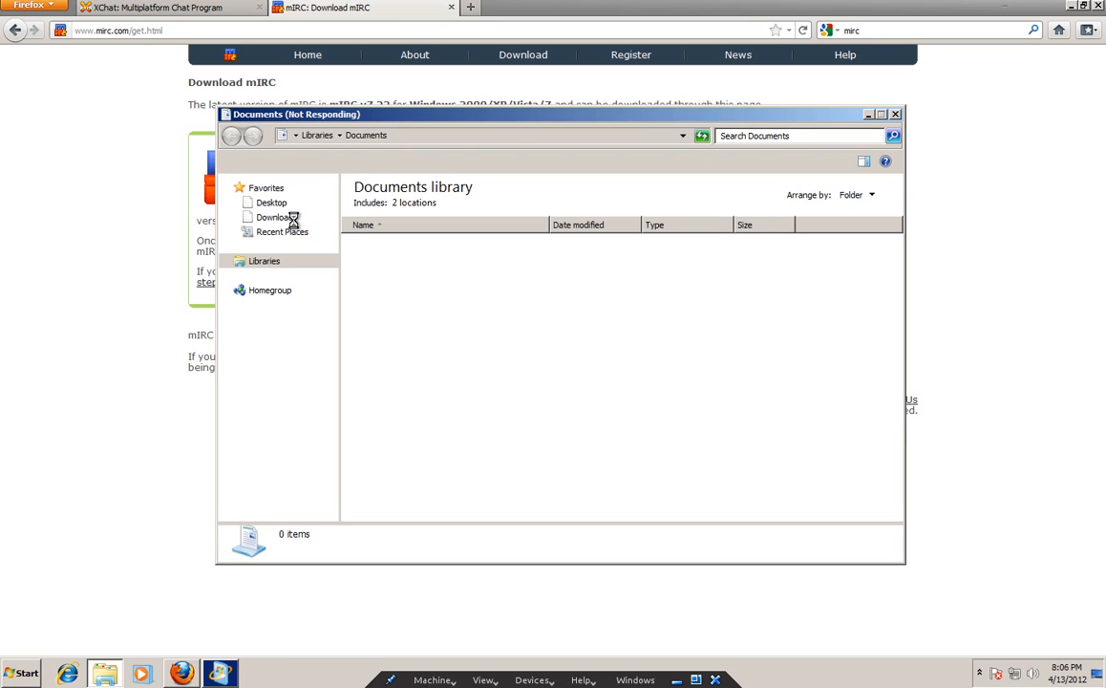
{"action": "left_click_drag", "start_coordinate": [613, 122], "coordinate": [671, 128]}
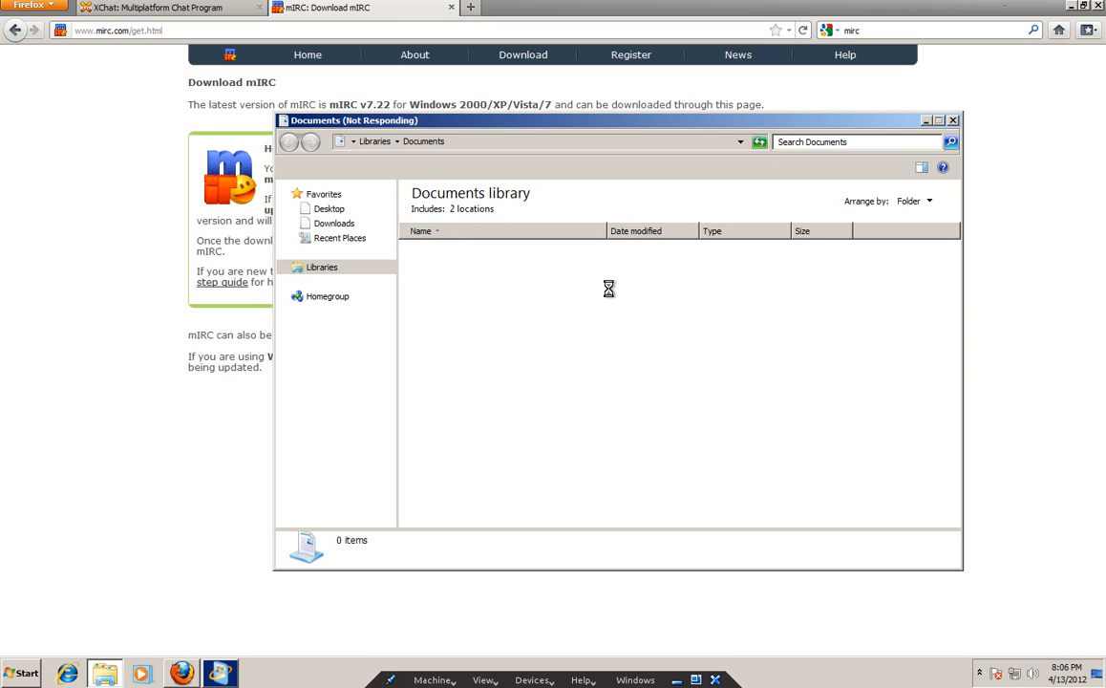
{"action": "left_click", "coordinate": [953, 120]}
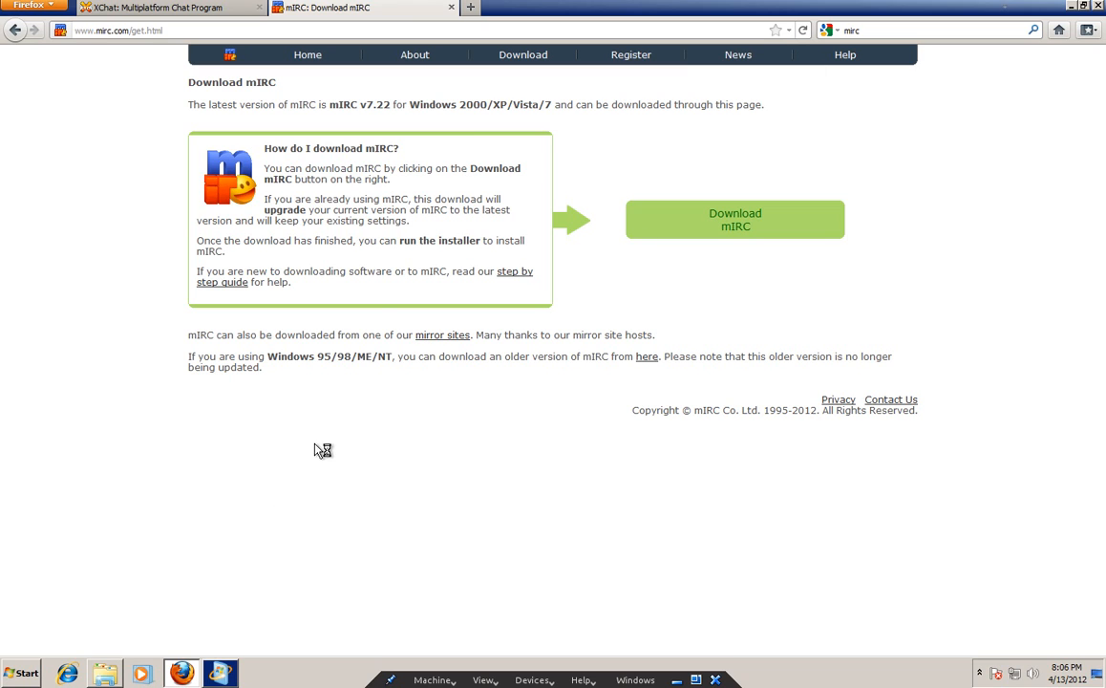
Launch XChat from Start > All Programs > XChat and centre its Network List window.
{"action": "left_click", "coordinate": [21, 674]}
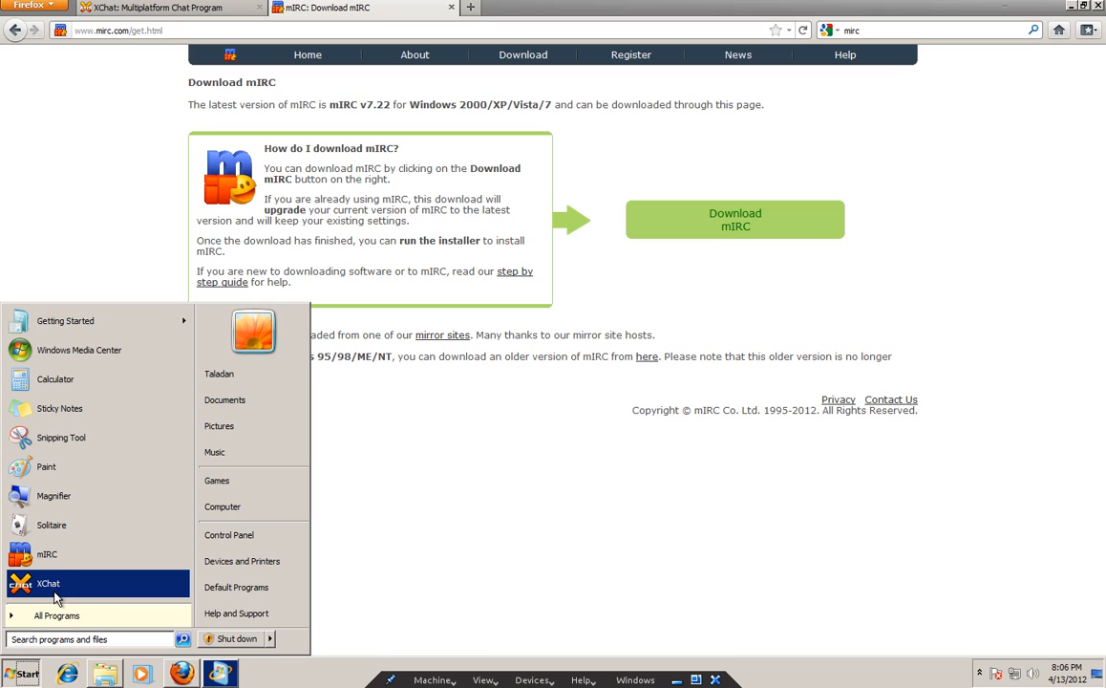
{"action": "left_click", "coordinate": [86, 617]}
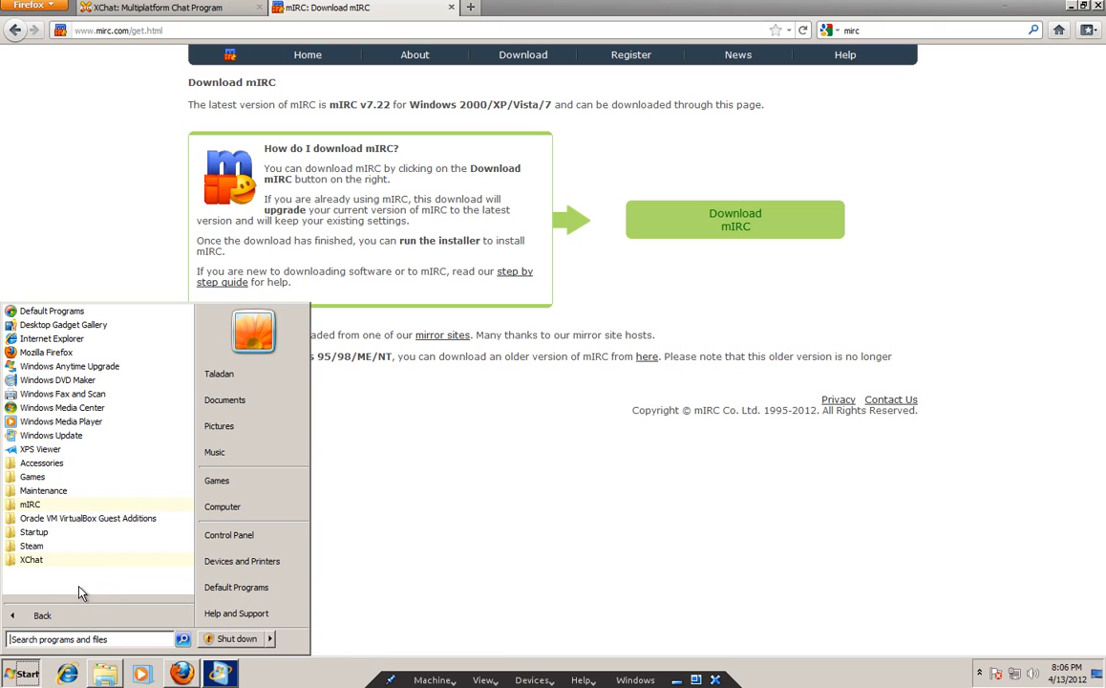
{"action": "left_click", "coordinate": [43, 615]}
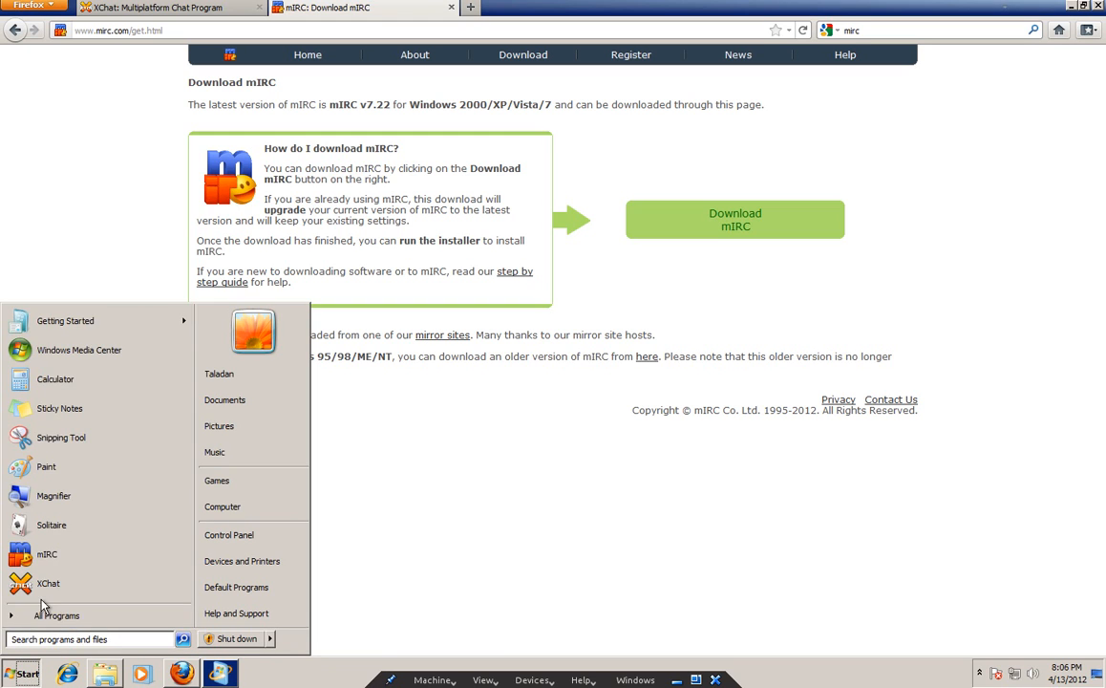
{"action": "left_click", "coordinate": [42, 615]}
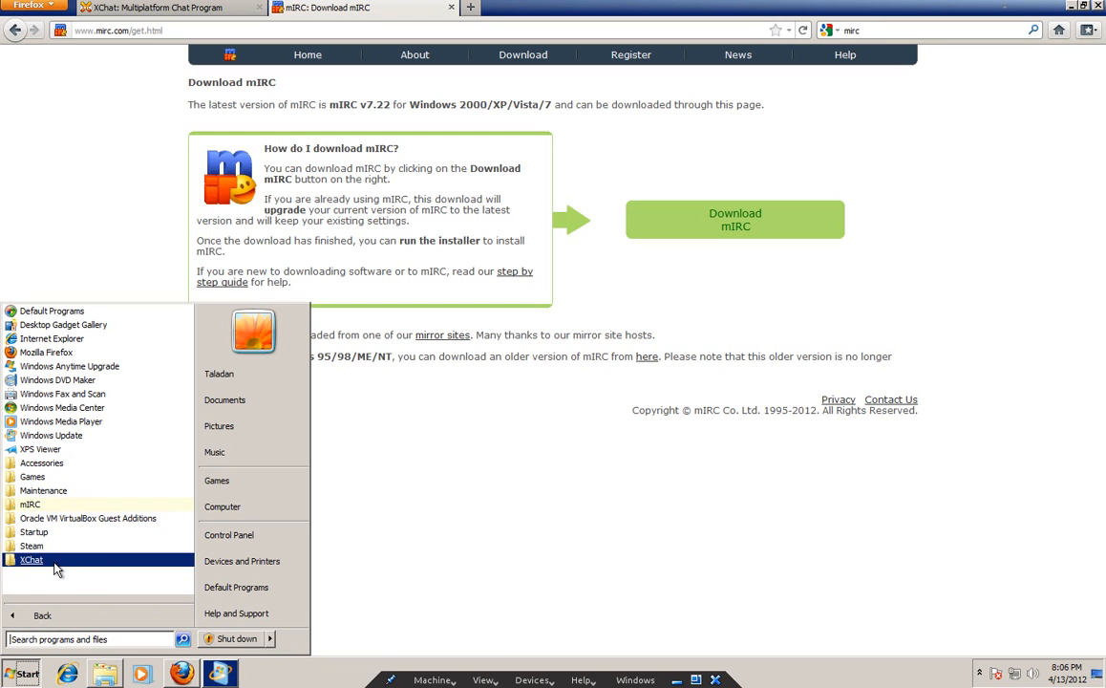
{"action": "left_click", "coordinate": [55, 561]}
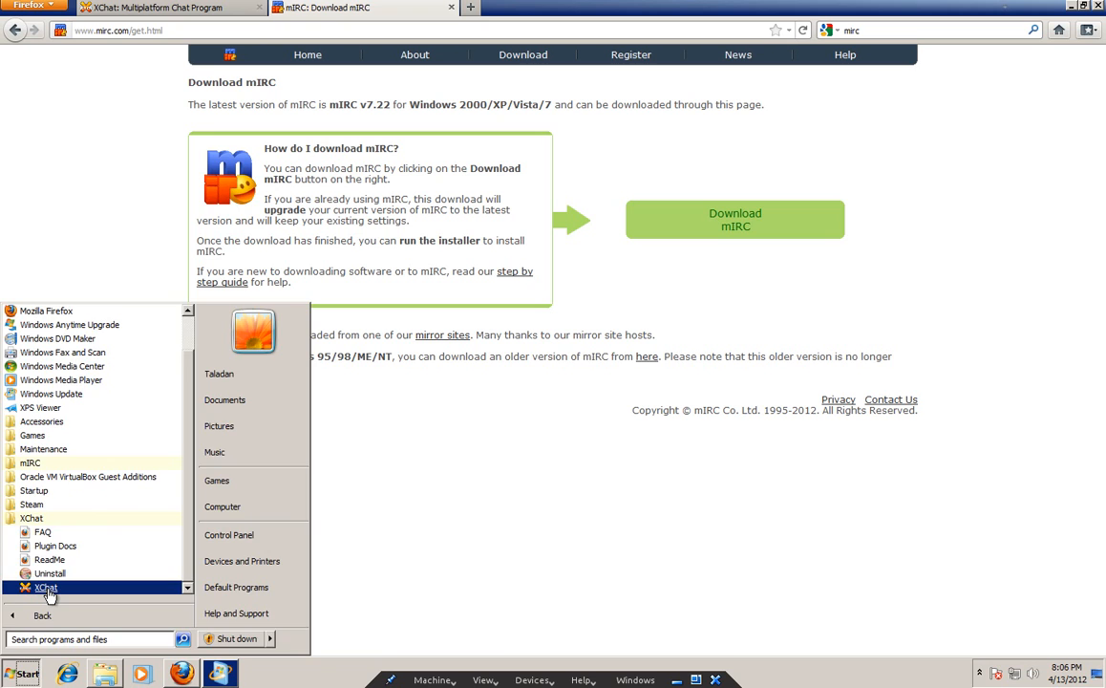
{"action": "left_click", "coordinate": [46, 588]}
{"action": "left_click_drag", "start_coordinate": [148, 324], "coordinate": [559, 130]}
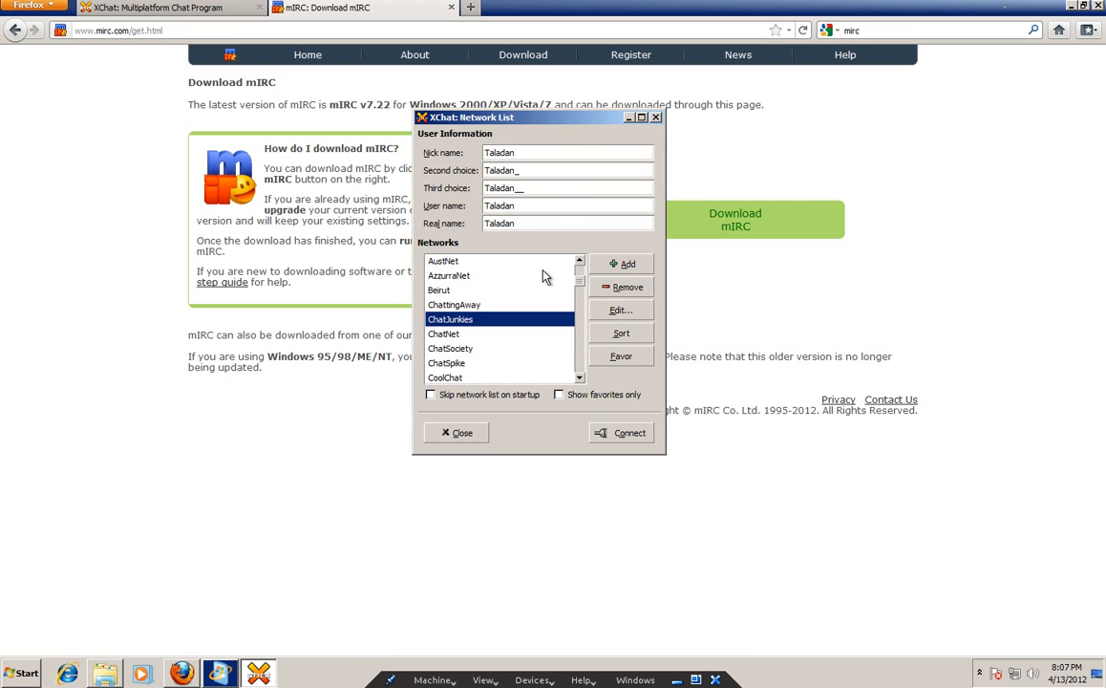
Add a network named Rizon to XChat's Network List and open its Edit settings.
{"action": "left_click", "coordinate": [621, 265]}
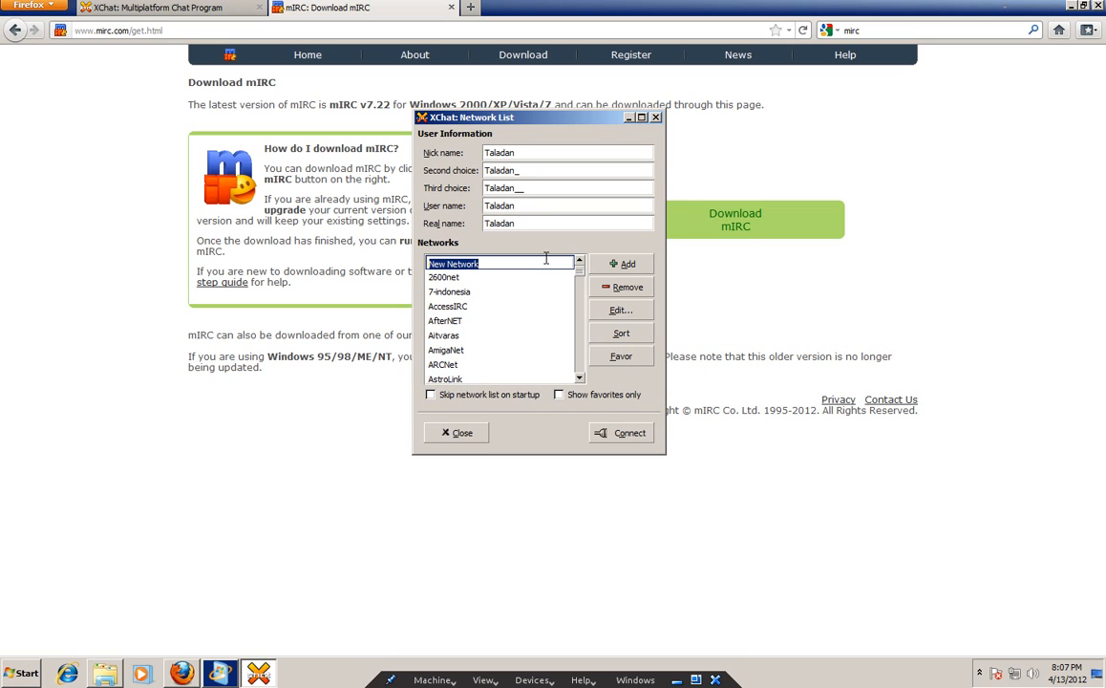
{"action": "type", "text": "Rizon"}
{"action": "key", "text": "Return"}
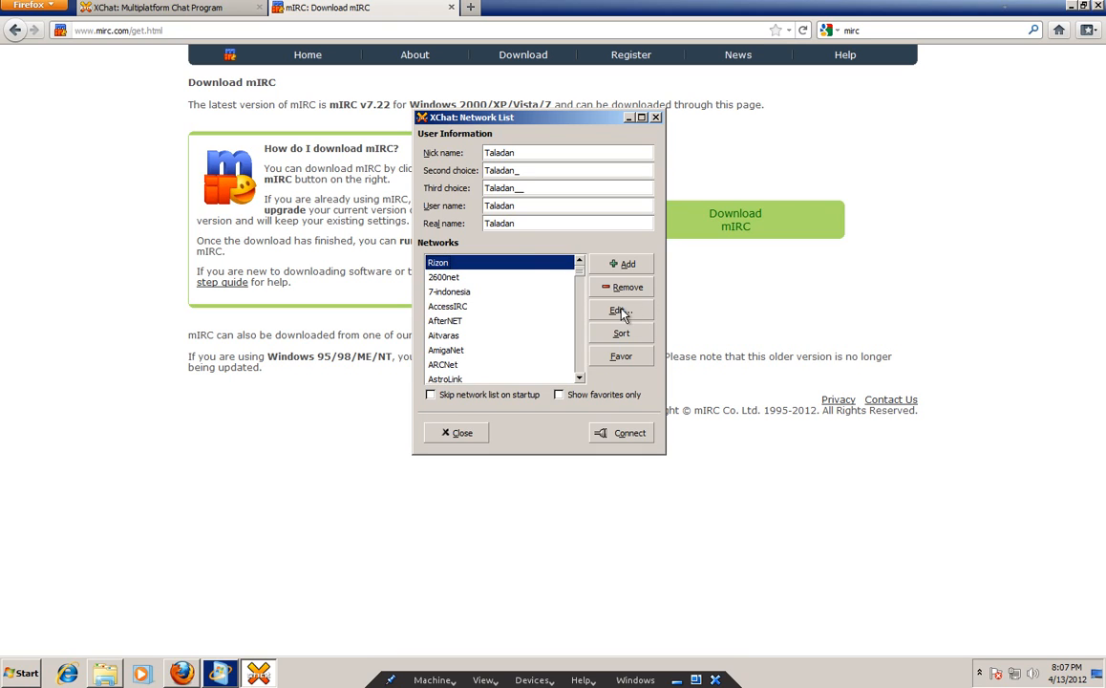
{"action": "left_click", "coordinate": [473, 272]}
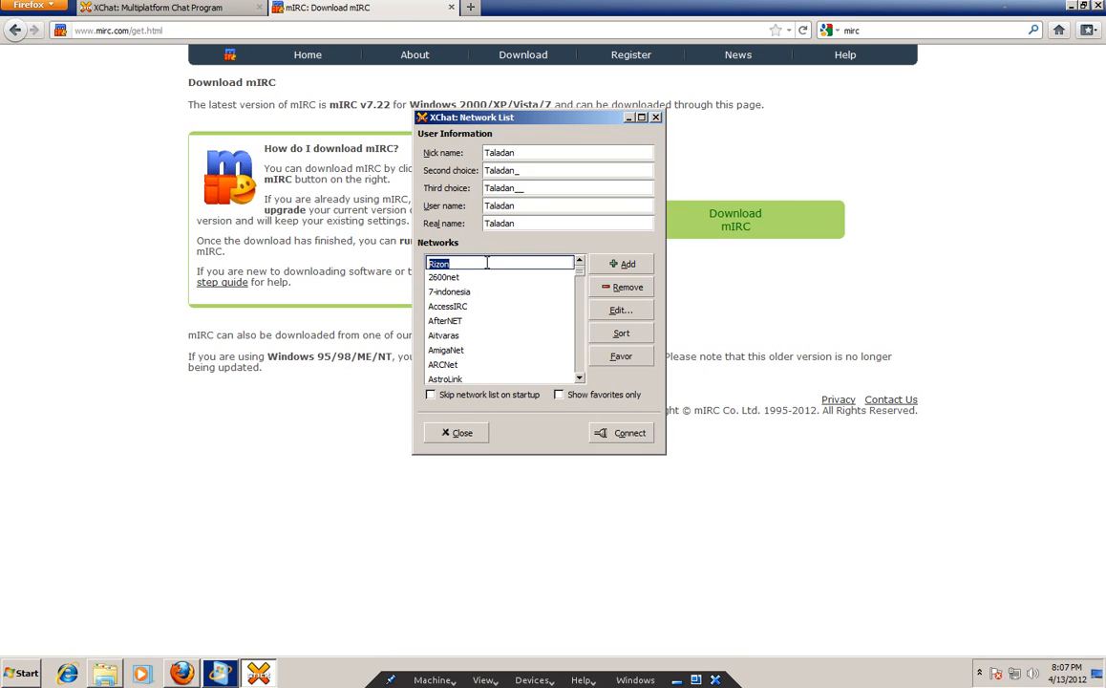
{"action": "left_click", "coordinate": [499, 283]}
{"action": "left_click", "coordinate": [501, 263]}
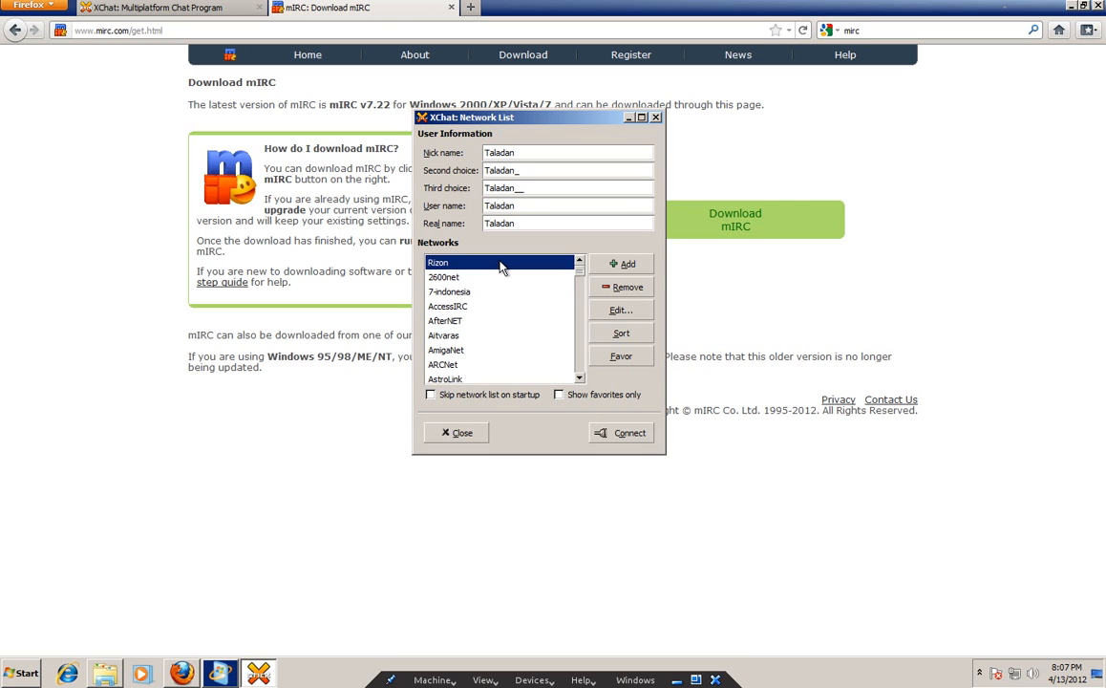
{"action": "left_click", "coordinate": [620, 309]}
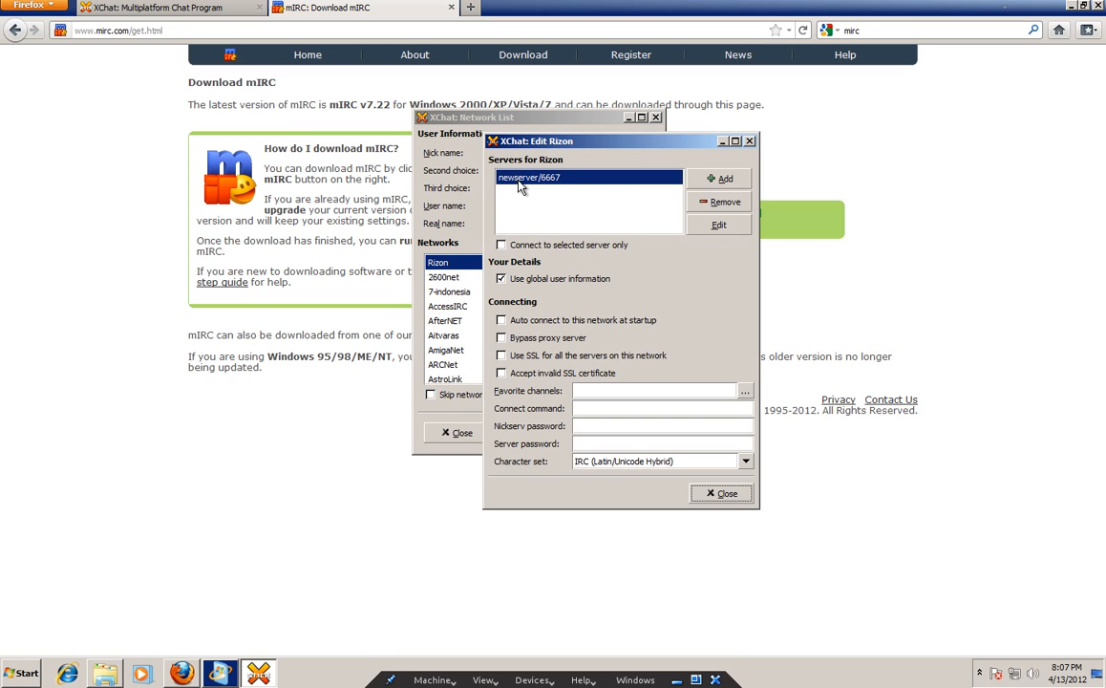
Replace the placeholder server newserver with irc.rizon.net and close the Rizon settings.
{"action": "left_click", "coordinate": [720, 225]}
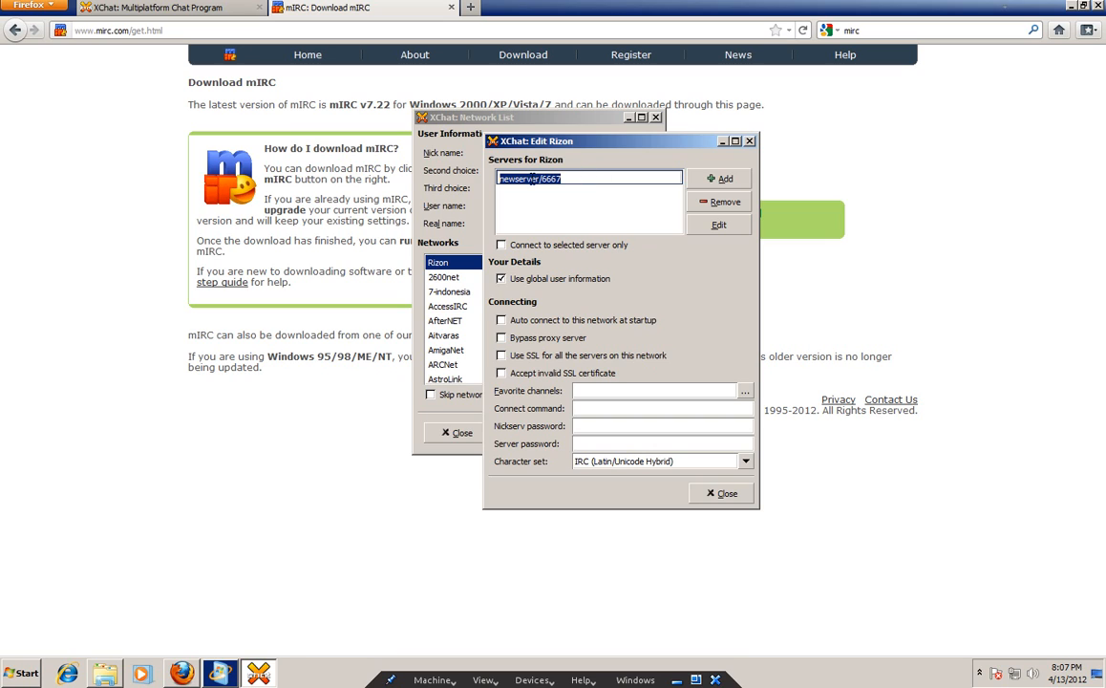
{"action": "left_click", "coordinate": [499, 179]}
{"action": "double_click", "coordinate": [499, 180]}
{"action": "type", "text": "irc.r"}
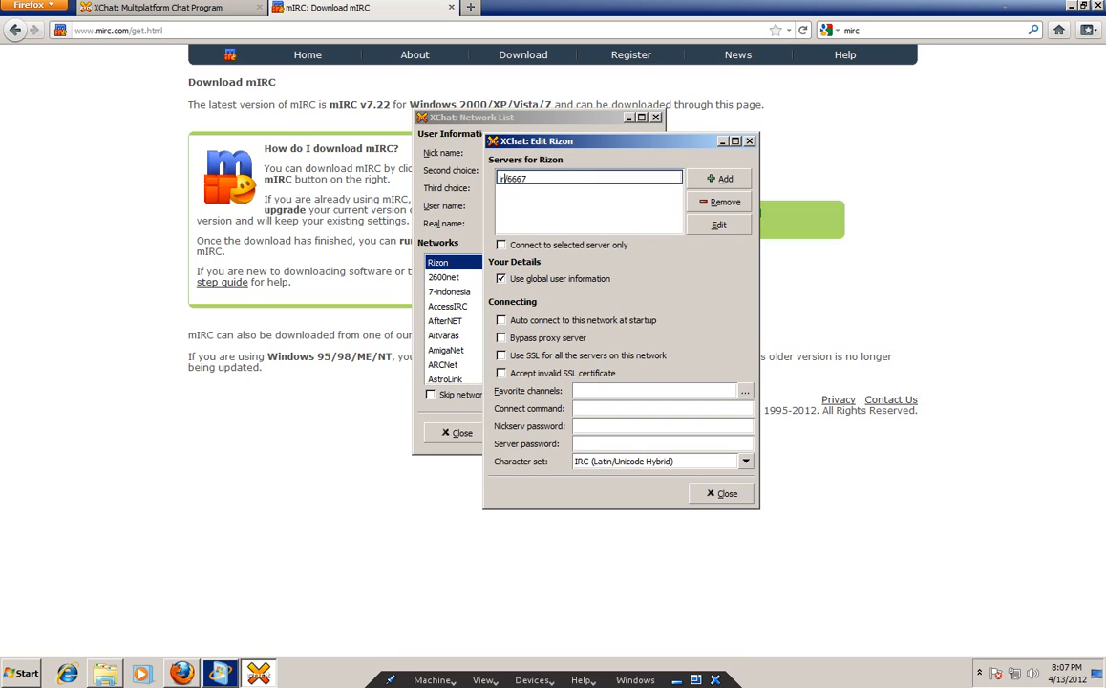
{"action": "type", "text": "izon.net"}
{"action": "left_click", "coordinate": [592, 194]}
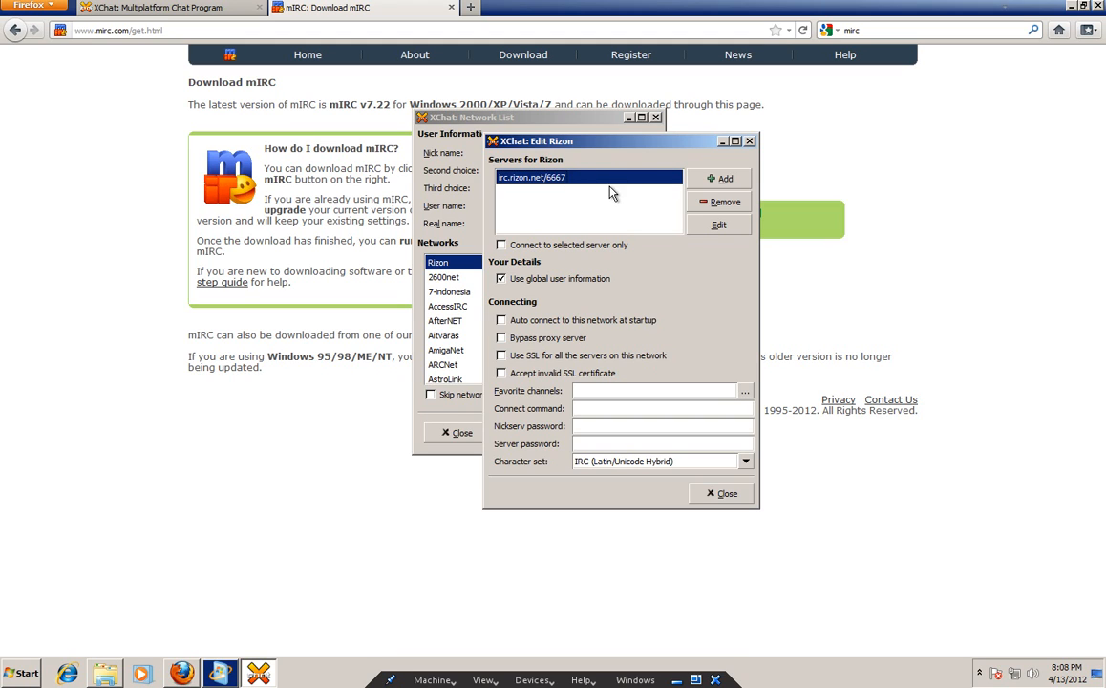
{"action": "left_click", "coordinate": [718, 225]}
{"action": "left_click", "coordinate": [541, 181]}
{"action": "key", "text": "BackSpace"}
{"action": "key", "text": "BackSpace"}
{"action": "key", "text": "BackSpace"}
{"action": "key", "text": "BackSpace"}
{"action": "key", "text": "BackSpace"}
{"action": "key", "text": "BackSpace"}
{"action": "key", "text": "BackSpace"}
{"action": "key", "text": "BackSpace"}
{"action": "key", "text": "BackSpace"}
{"action": "key", "text": "BackSpace"}
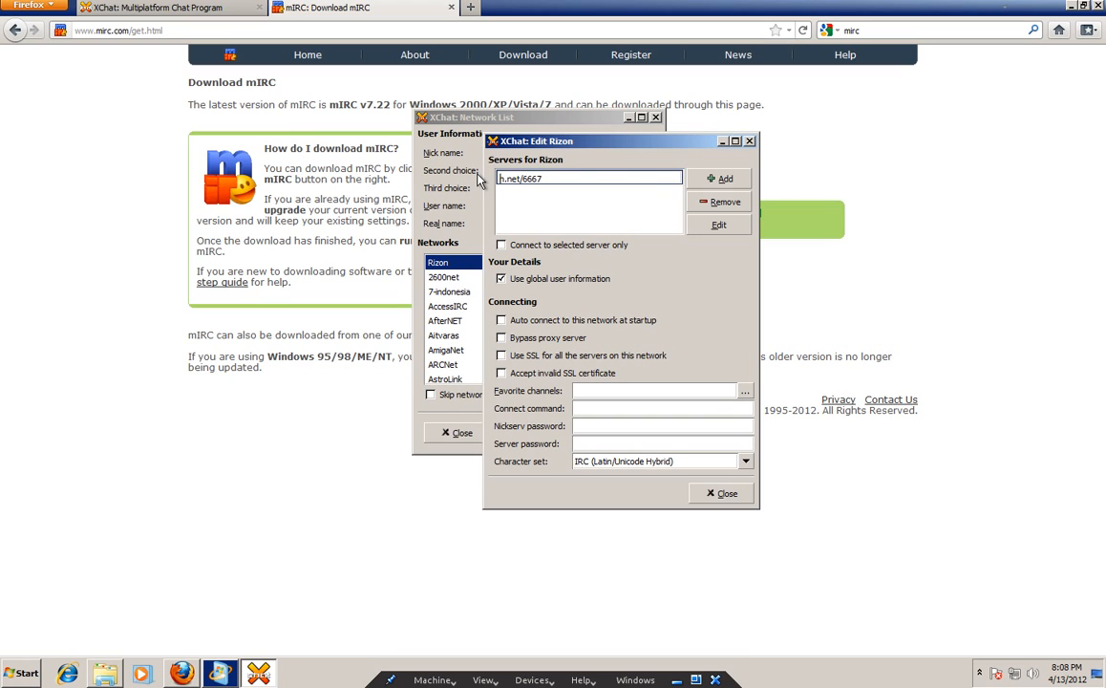
{"action": "type", "text": "taladan"}
{"action": "left_click", "coordinate": [723, 493]}
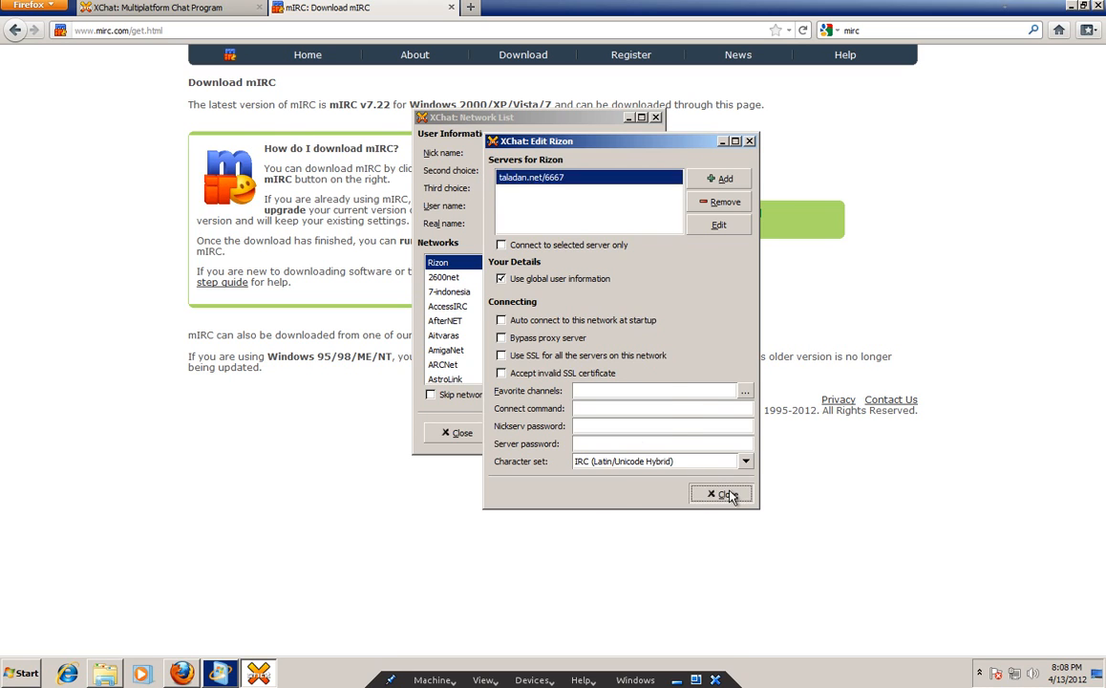
Correct the server entry to irc.rizon.net/6667 and enable auto-connect at startup.
{"action": "left_click", "coordinate": [618, 311]}
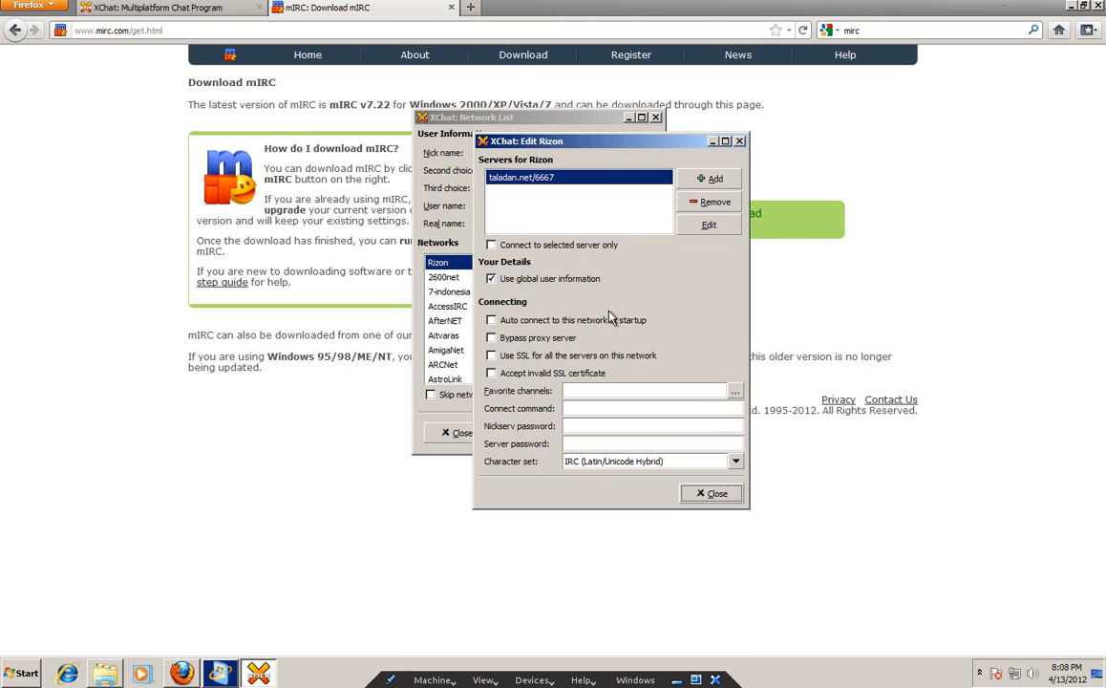
{"action": "left_click", "coordinate": [519, 178]}
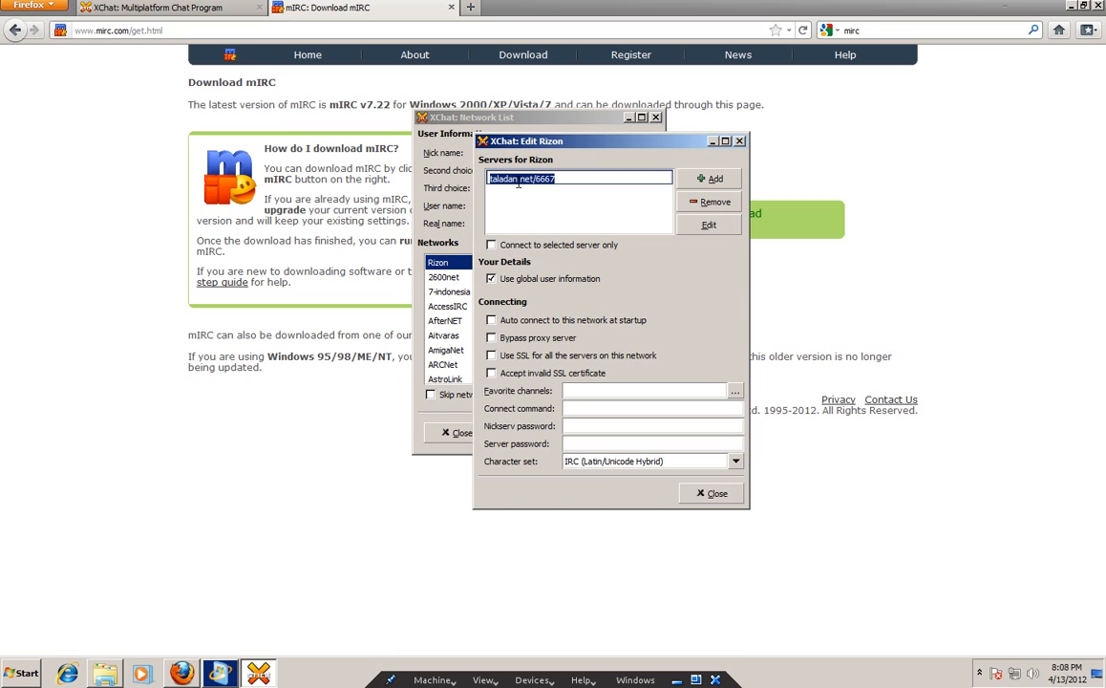
{"action": "double_click", "coordinate": [516, 178]}
{"action": "type", "text": "irc"}
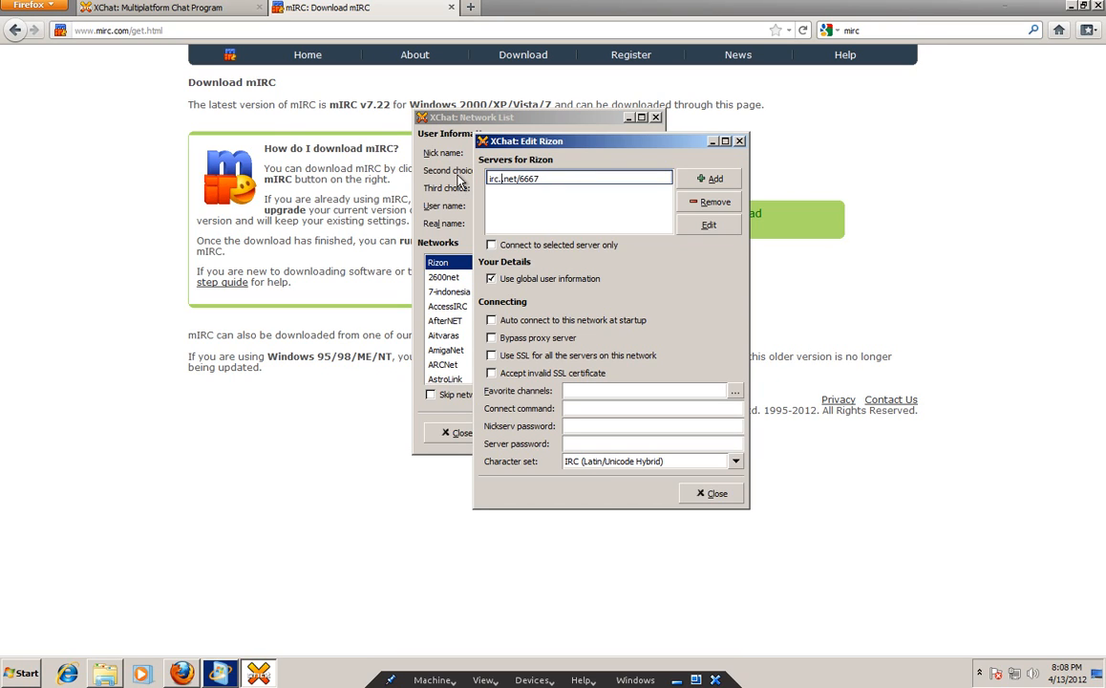
{"action": "type", "text": ".rizon"}
{"action": "key", "text": "Return"}
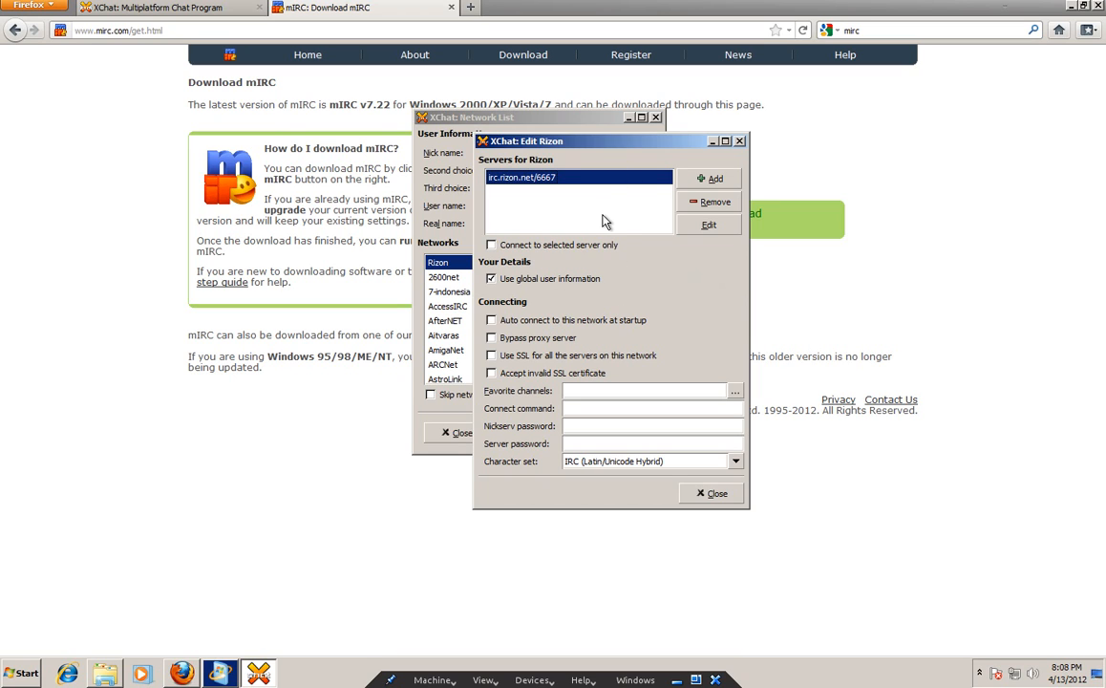
{"action": "left_click", "coordinate": [492, 320]}
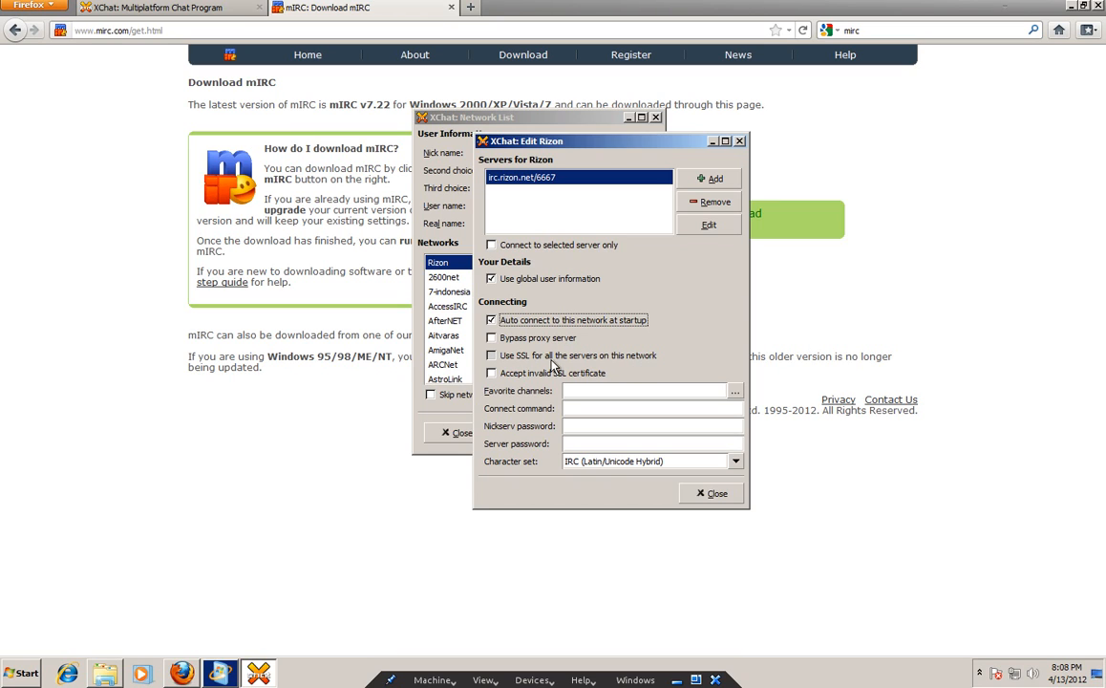
Set Rizon's favorite channels to #prepperbroadcast, #preppers.
{"action": "left_click", "coordinate": [696, 386]}
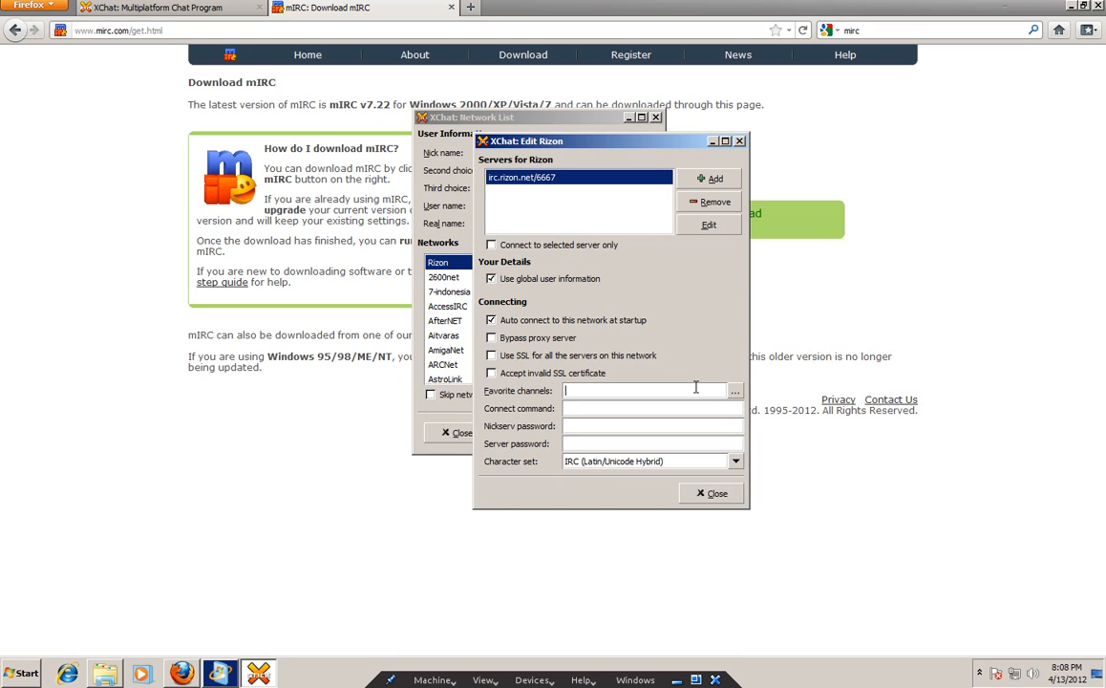
{"action": "type", "text": "#prepperbroadcas"}
{"action": "type", "text": "t, #preppers"}
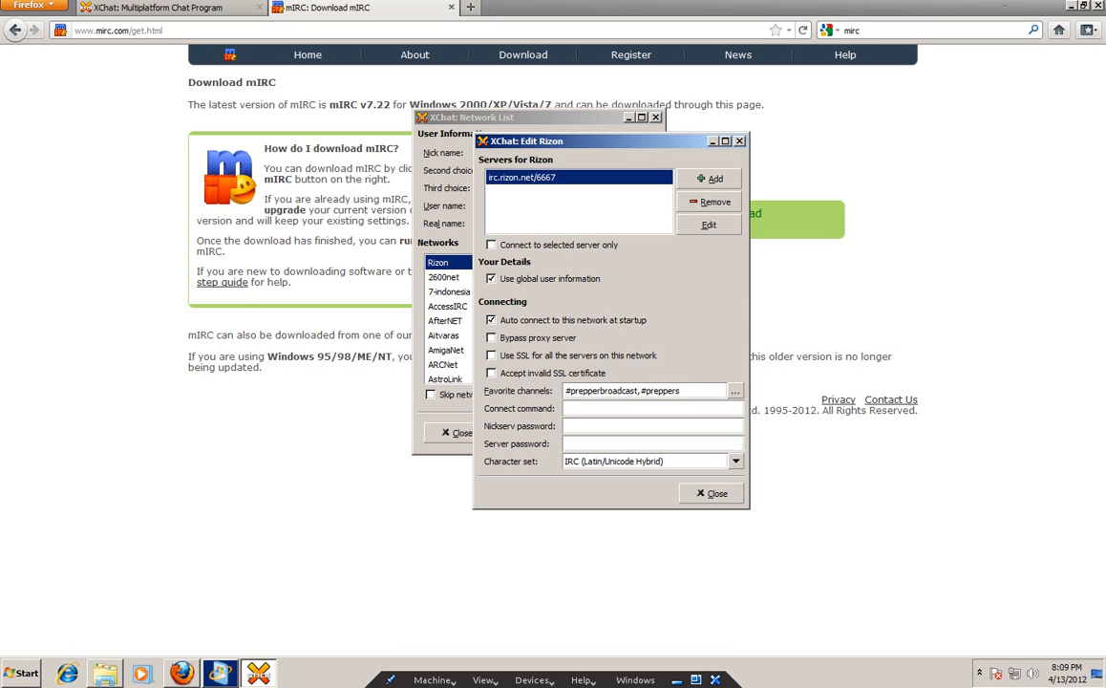
Enter the Nickserv password for the Rizon network.
{"action": "left_click", "coordinate": [609, 429]}
{"action": "left_click", "coordinate": [608, 429]}
{"action": "type", "text": "**********"}
{"action": "left_click_drag", "start_coordinate": [622, 429], "coordinate": [534, 420]}
Close the Rizon settings and connect to the Rizon network.
{"action": "left_click", "coordinate": [713, 493]}
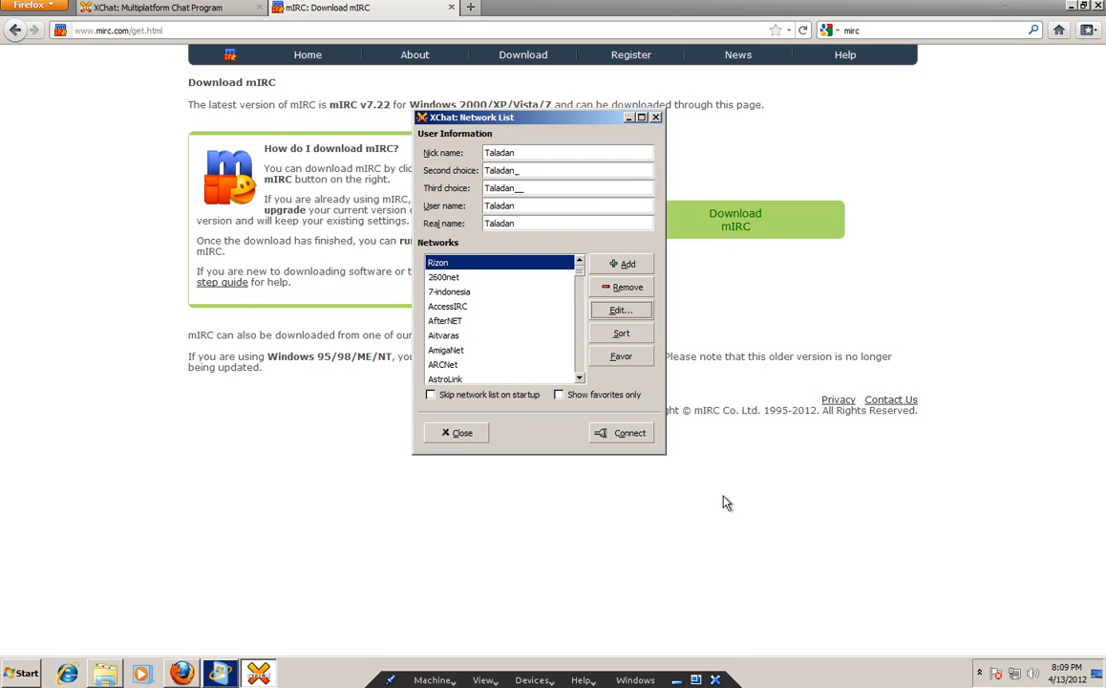
{"action": "left_click", "coordinate": [619, 312]}
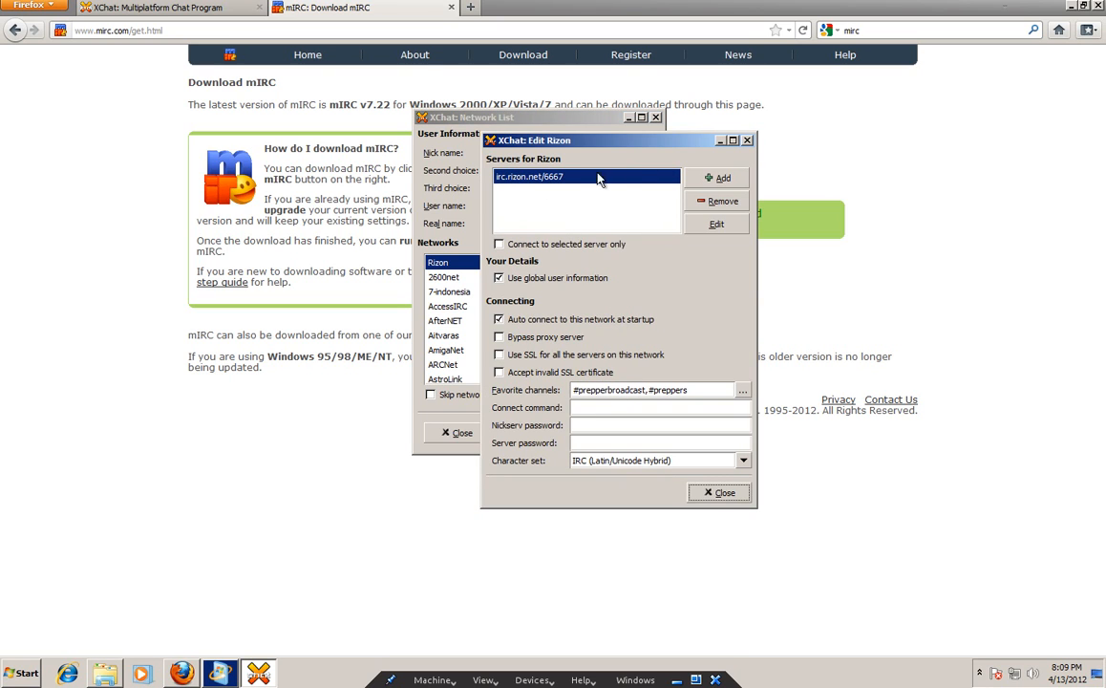
{"action": "left_click", "coordinate": [722, 495]}
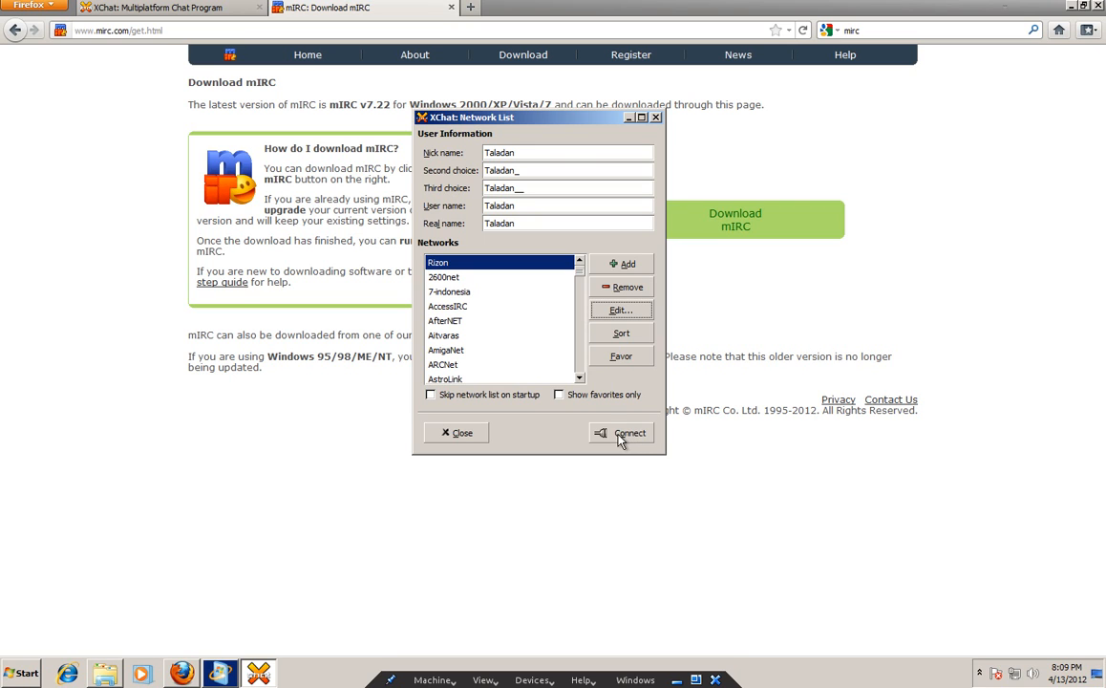
{"action": "left_click", "coordinate": [618, 436]}
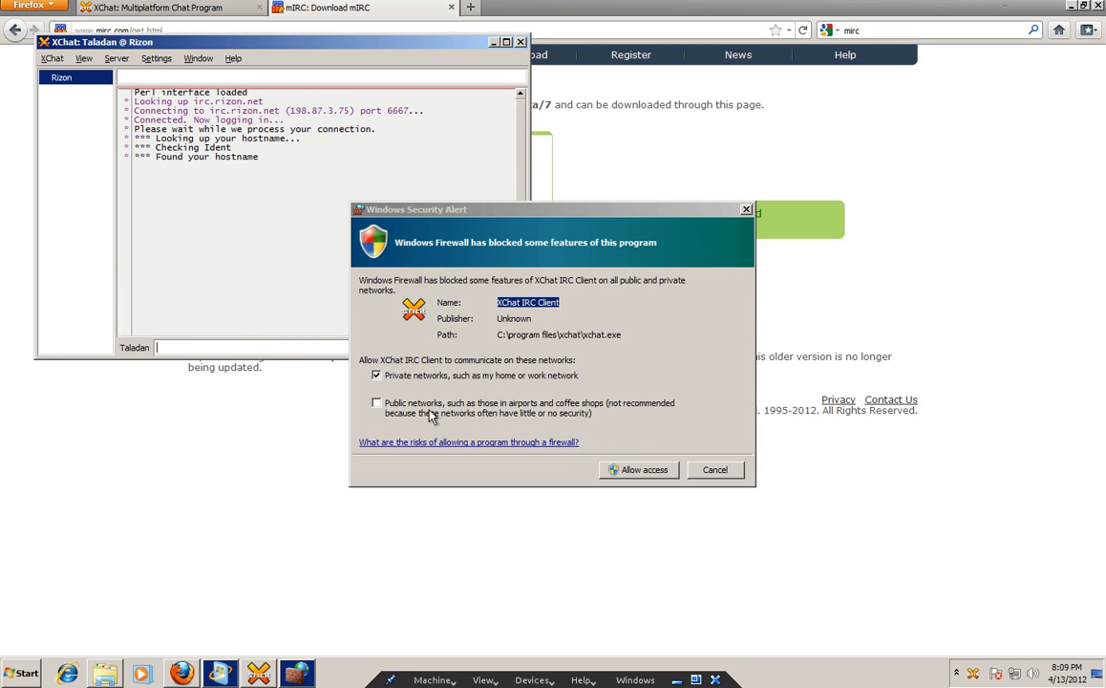
Allow XChat through the firewall on public networks and dismiss the Connection Complete prompt.
{"action": "left_click", "coordinate": [379, 402]}
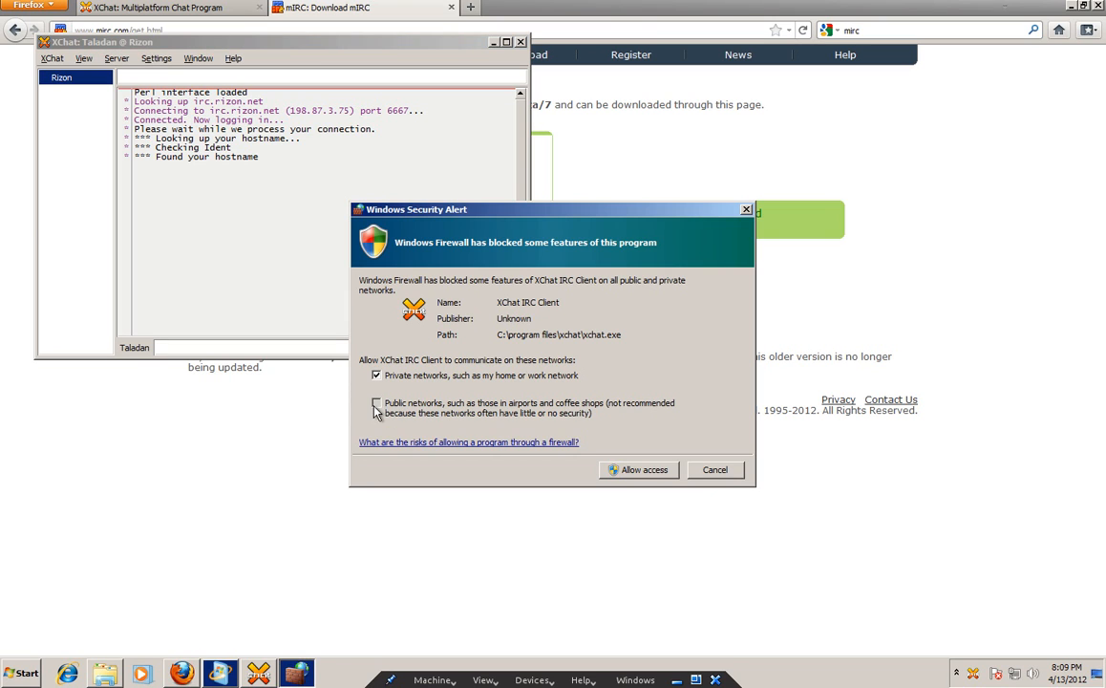
{"action": "left_click", "coordinate": [644, 469]}
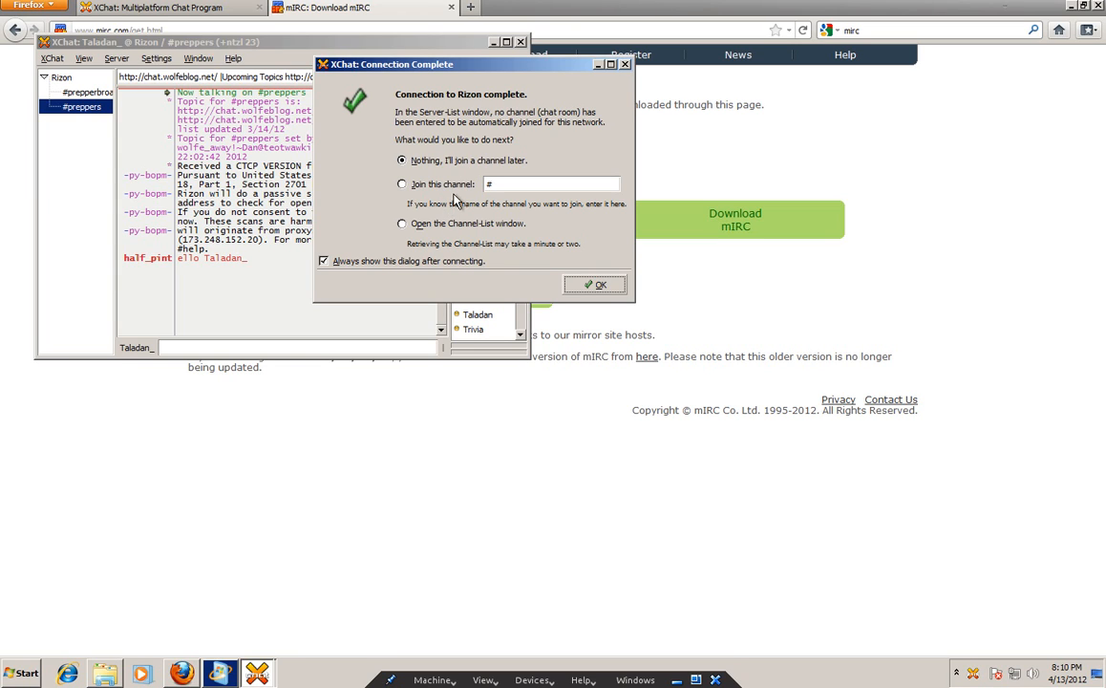
{"action": "left_click", "coordinate": [342, 265]}
{"action": "left_click", "coordinate": [339, 265]}
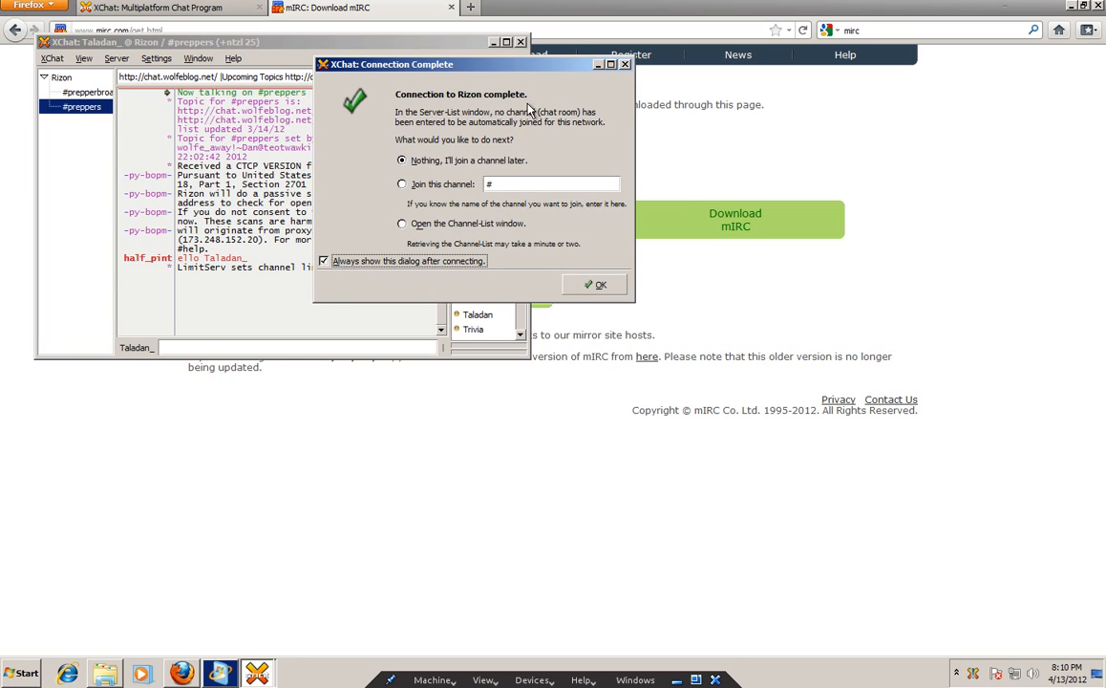
{"action": "left_click", "coordinate": [594, 286]}
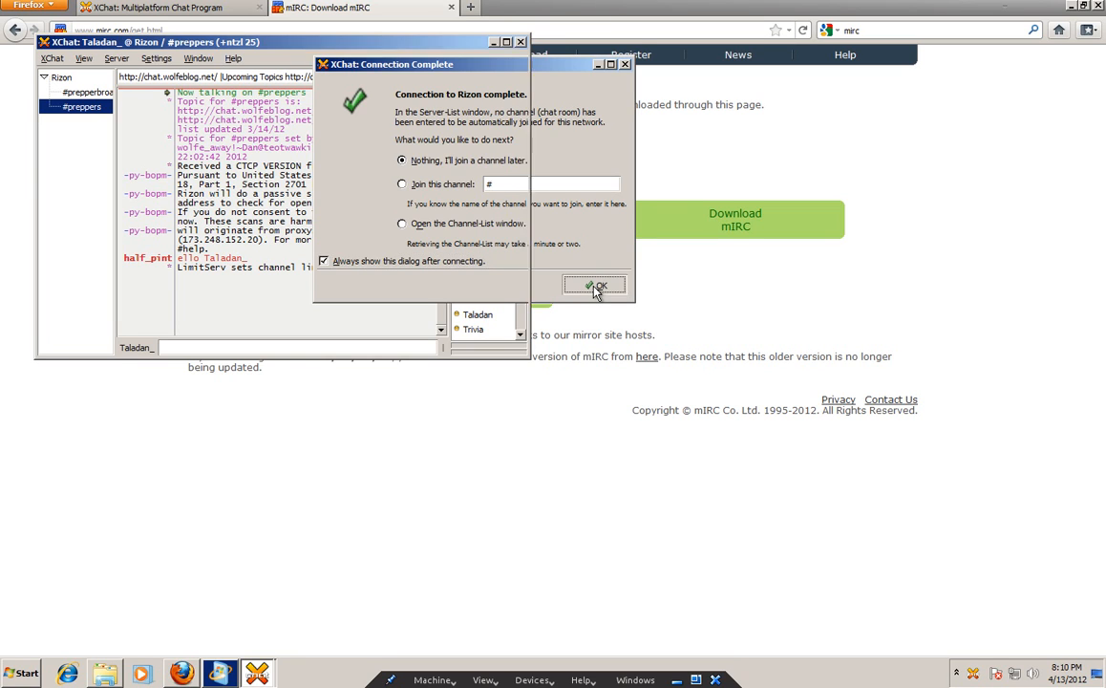
{"action": "left_click_drag", "start_coordinate": [296, 42], "coordinate": [606, 85]}
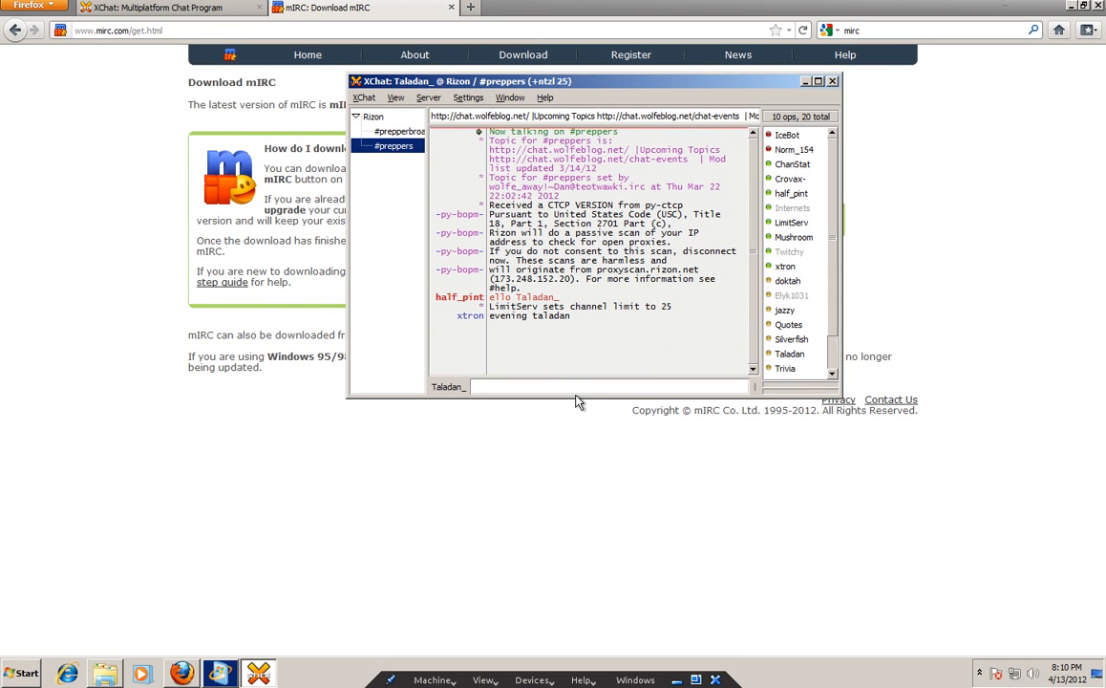
Post 'hey guys doing a video for youtube on how to use xchat and mirc' in #preppers.
{"action": "type", "text": "hey guys doing a video for youtube on how to use xchat and mirc"}
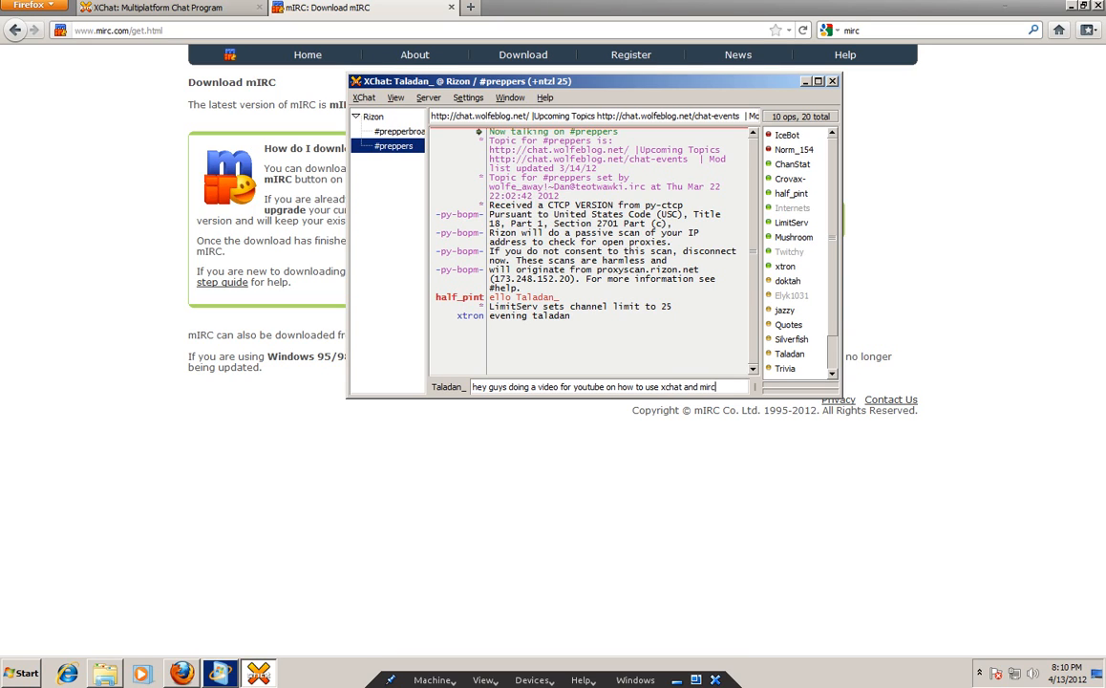
{"action": "key", "text": "Return"}
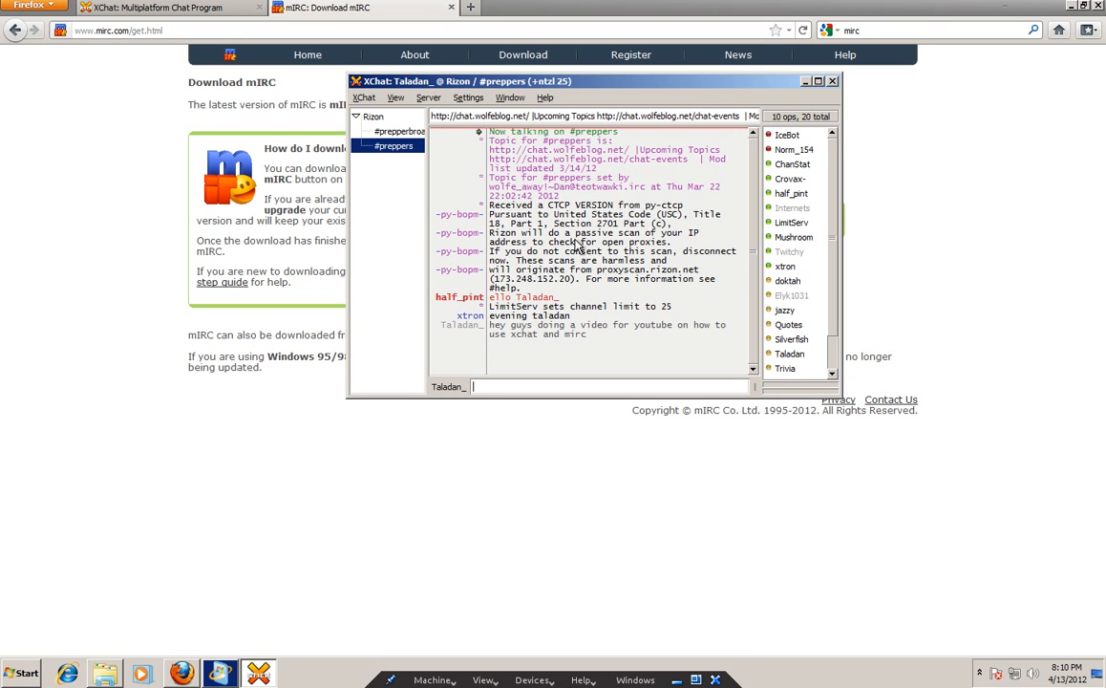
{"action": "left_click", "coordinate": [366, 98]}
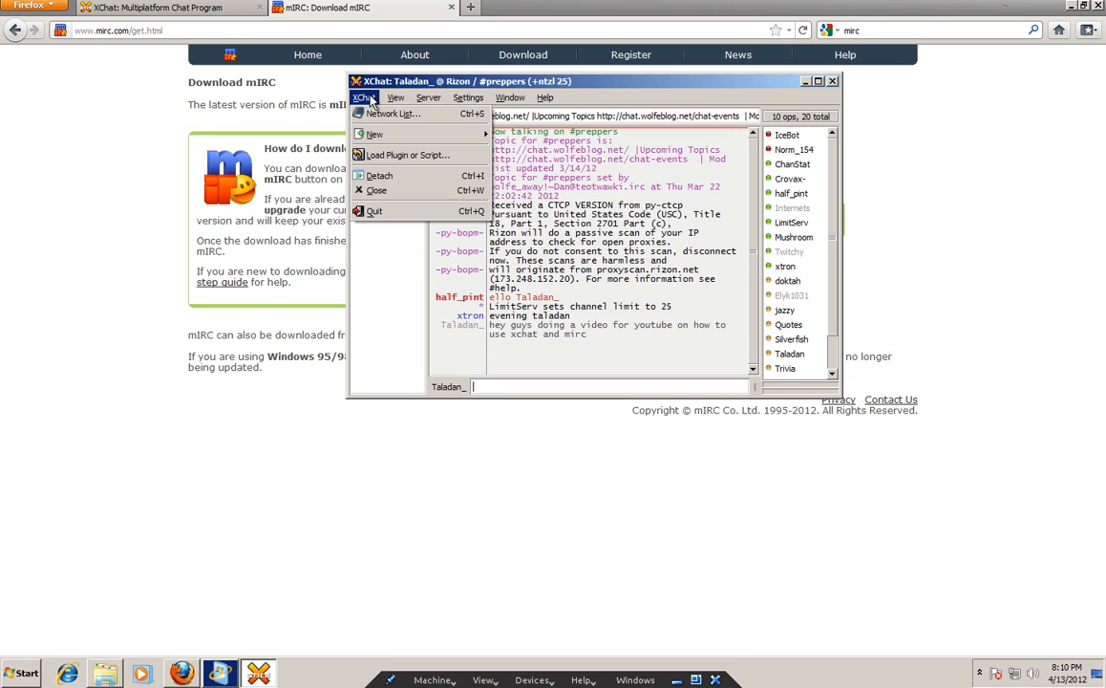
{"action": "mouse_move", "coordinate": [510, 97]}
{"action": "left_click", "coordinate": [629, 97]}
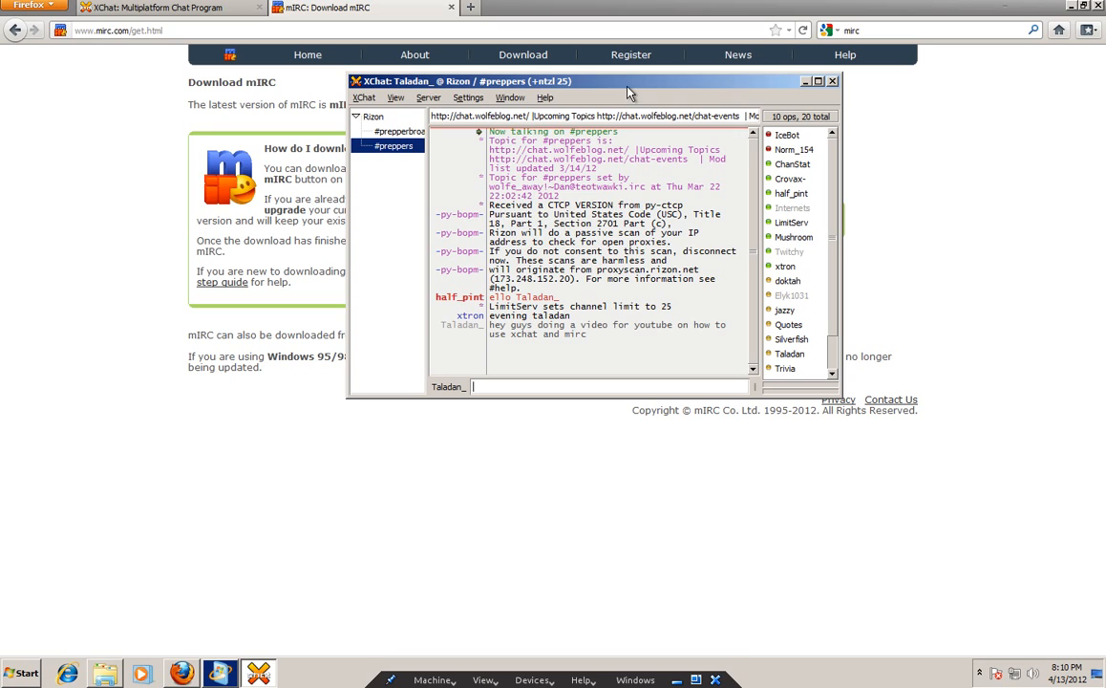
Look over the Settings menu, then maximize the chat window.
{"action": "left_click", "coordinate": [483, 99]}
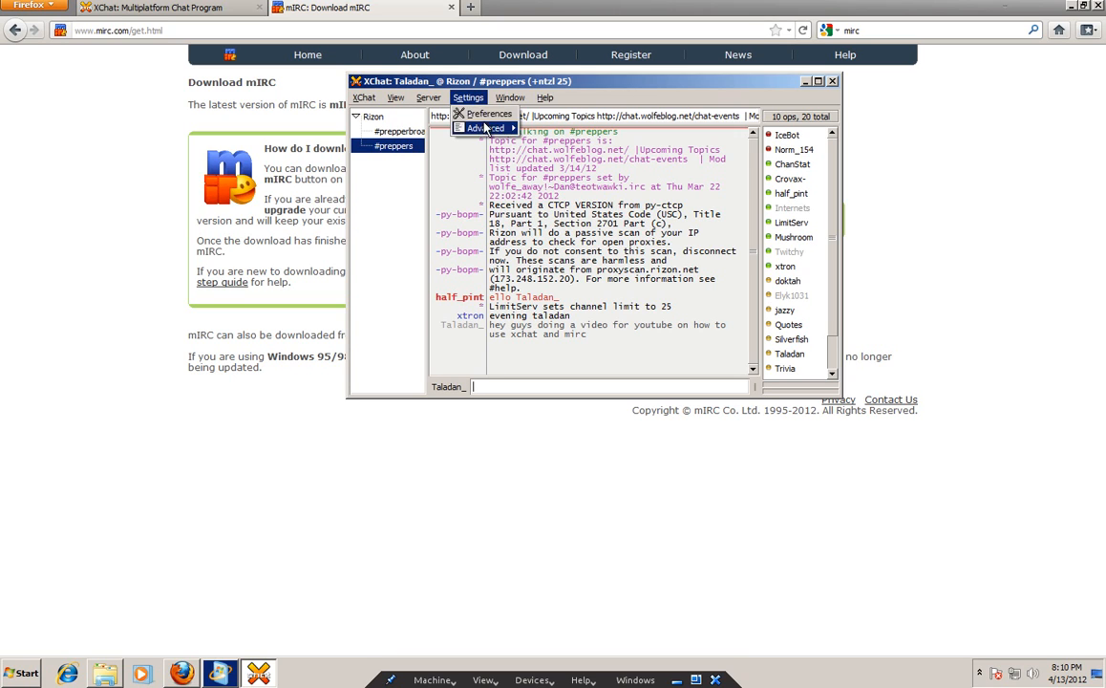
{"action": "left_click", "coordinate": [824, 85]}
{"action": "left_click", "coordinate": [819, 82]}
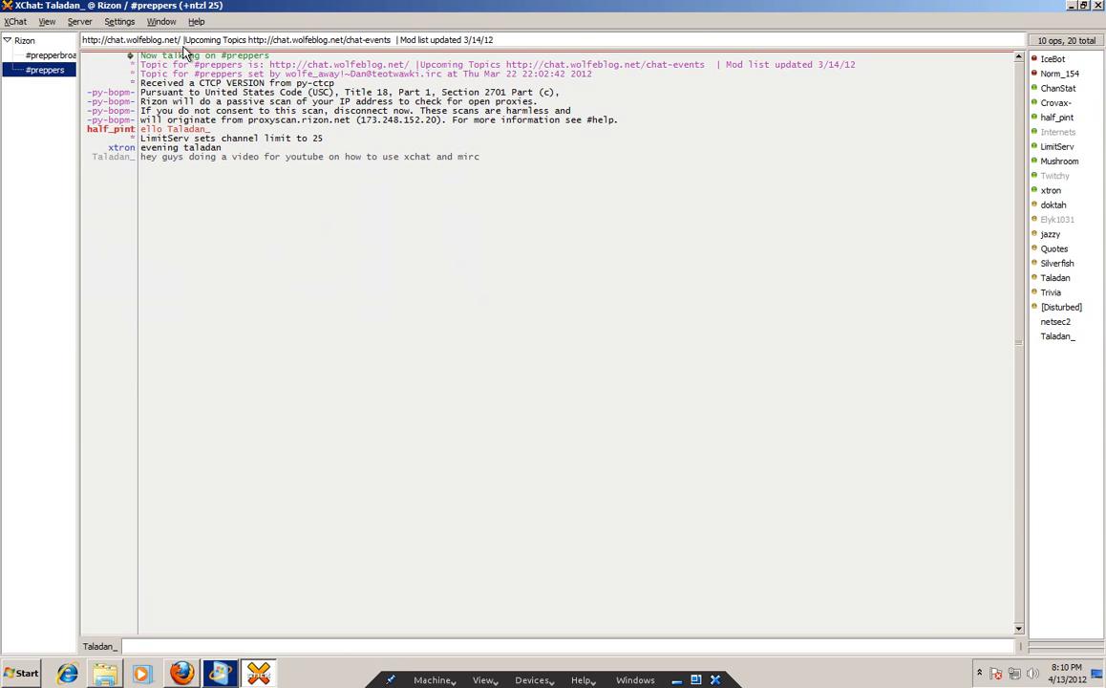
Open Settings > Preferences and go to the Channel switcher page.
{"action": "left_click", "coordinate": [121, 23]}
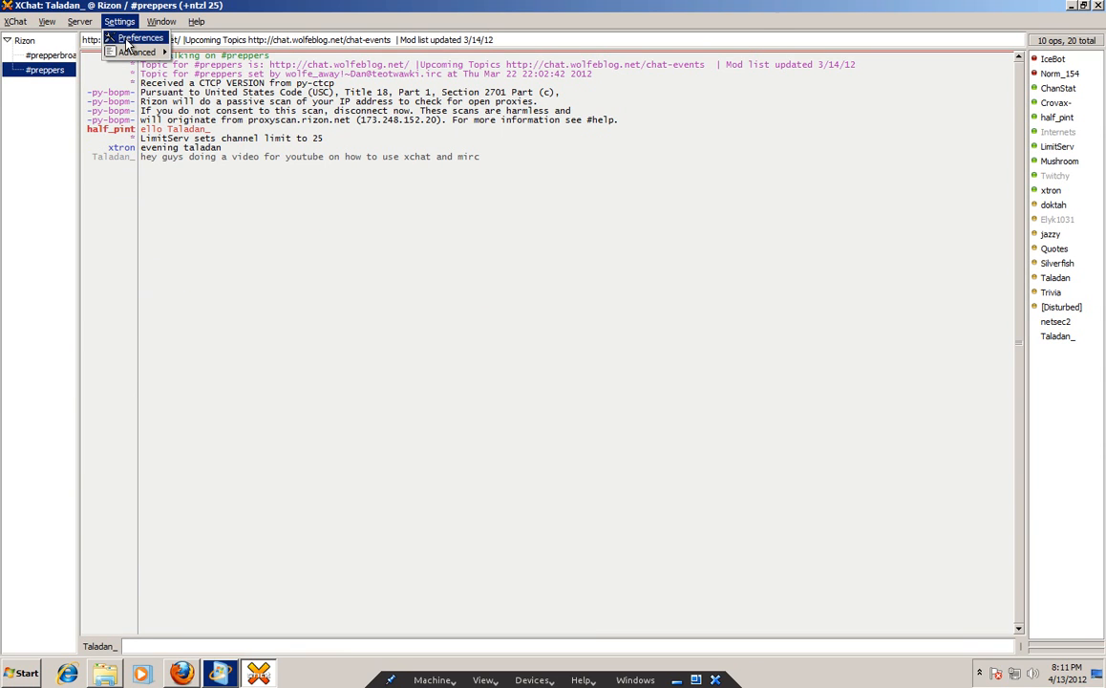
{"action": "left_click", "coordinate": [117, 41]}
{"action": "left_click_drag", "start_coordinate": [194, 27], "coordinate": [664, 112]}
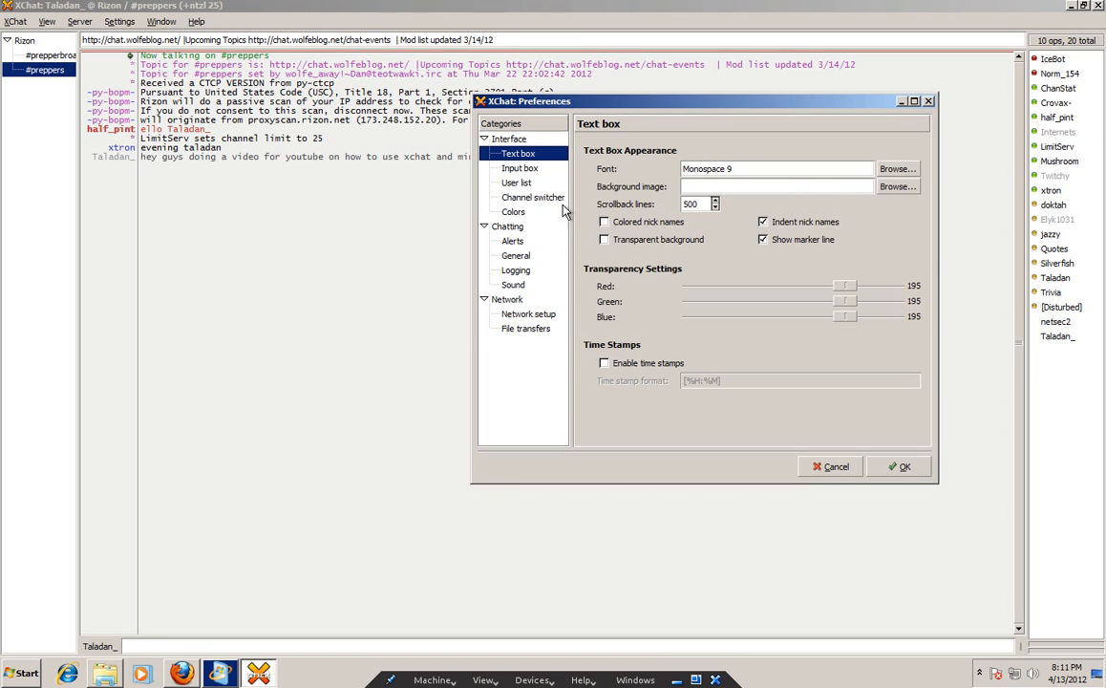
{"action": "left_click", "coordinate": [517, 169]}
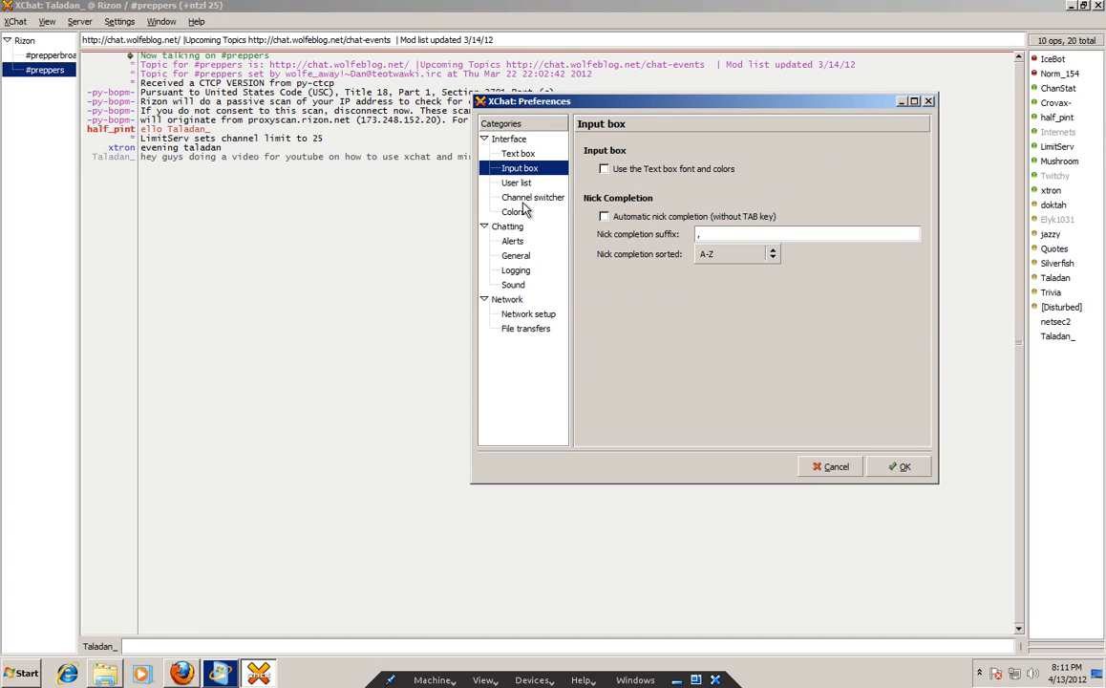
{"action": "left_click", "coordinate": [532, 197]}
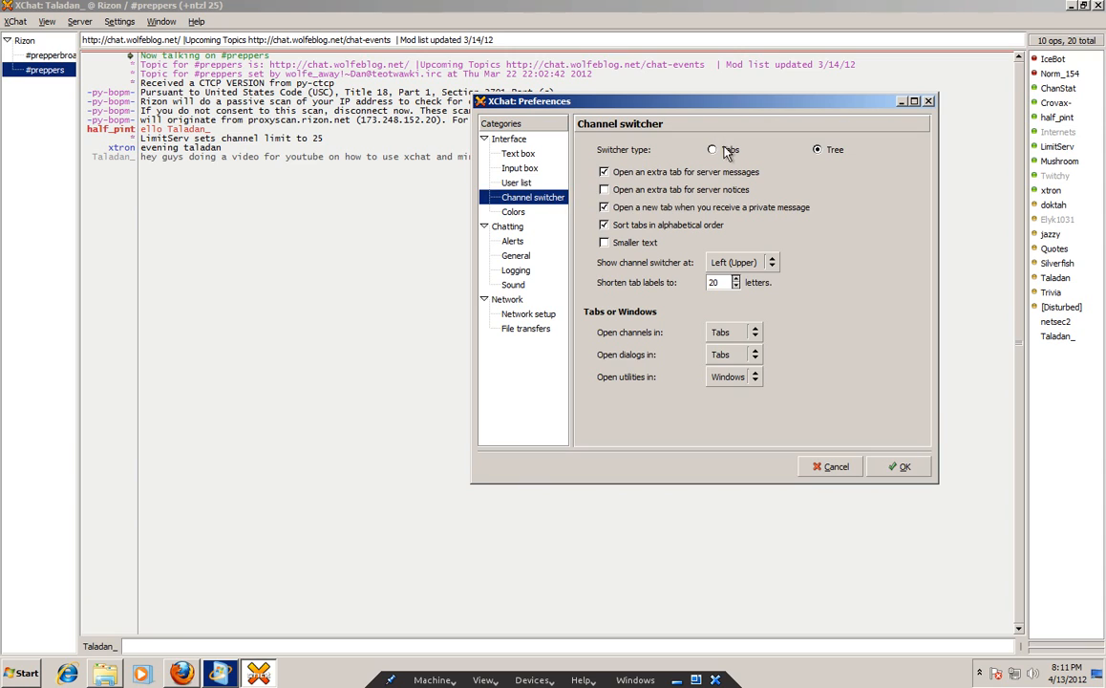
Switch the channel switcher to Tabs positioned at Top and apply with OK.
{"action": "left_click", "coordinate": [715, 150]}
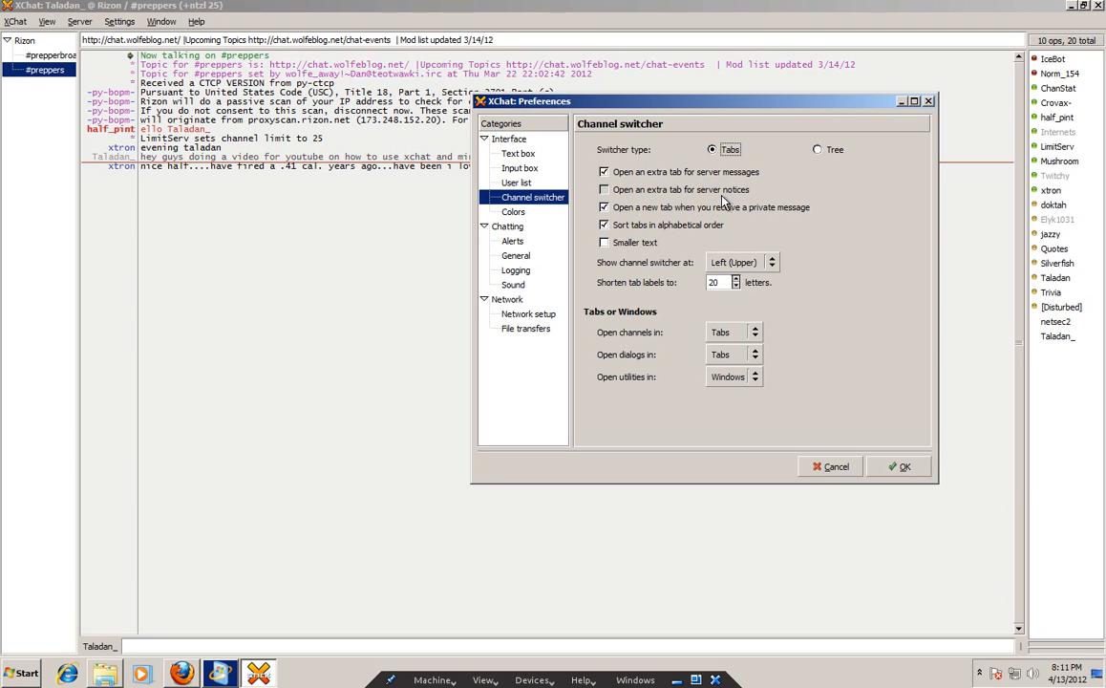
{"action": "left_click", "coordinate": [707, 194]}
{"action": "left_click", "coordinate": [707, 194]}
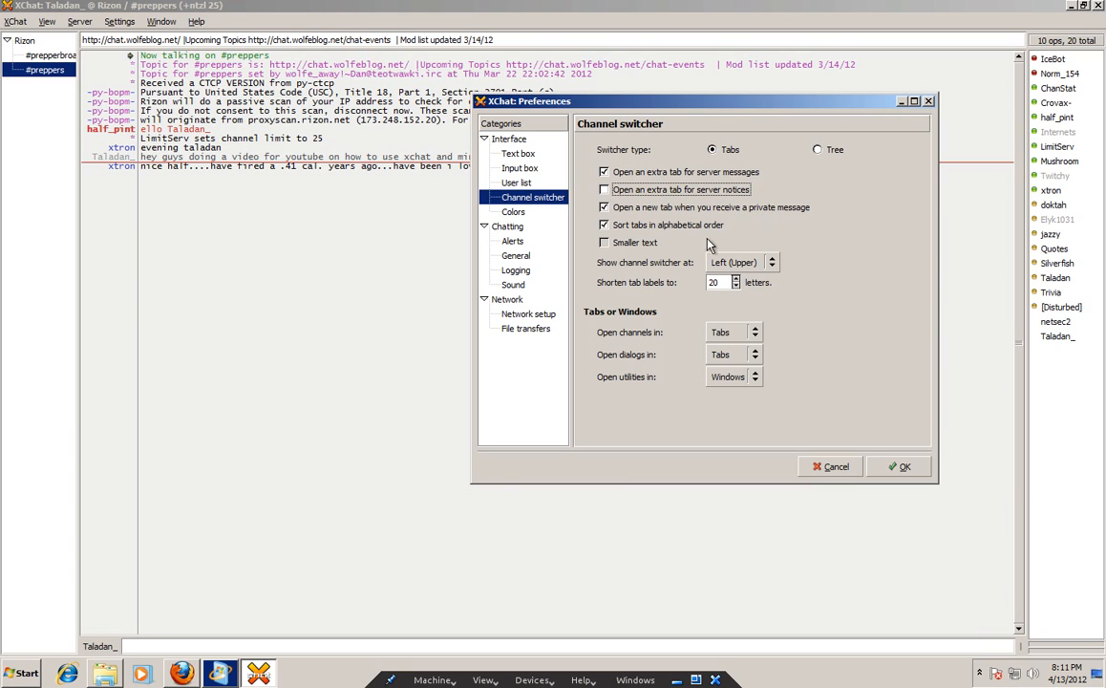
{"action": "left_click", "coordinate": [772, 266]}
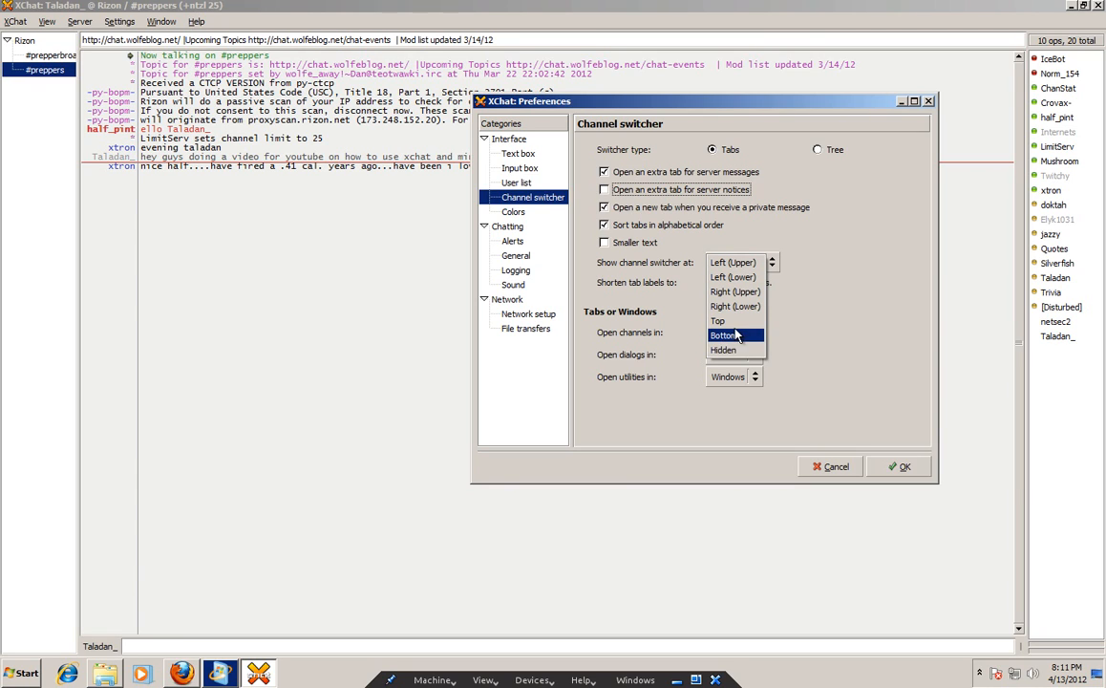
{"action": "left_click", "coordinate": [731, 321]}
{"action": "left_click", "coordinate": [772, 263]}
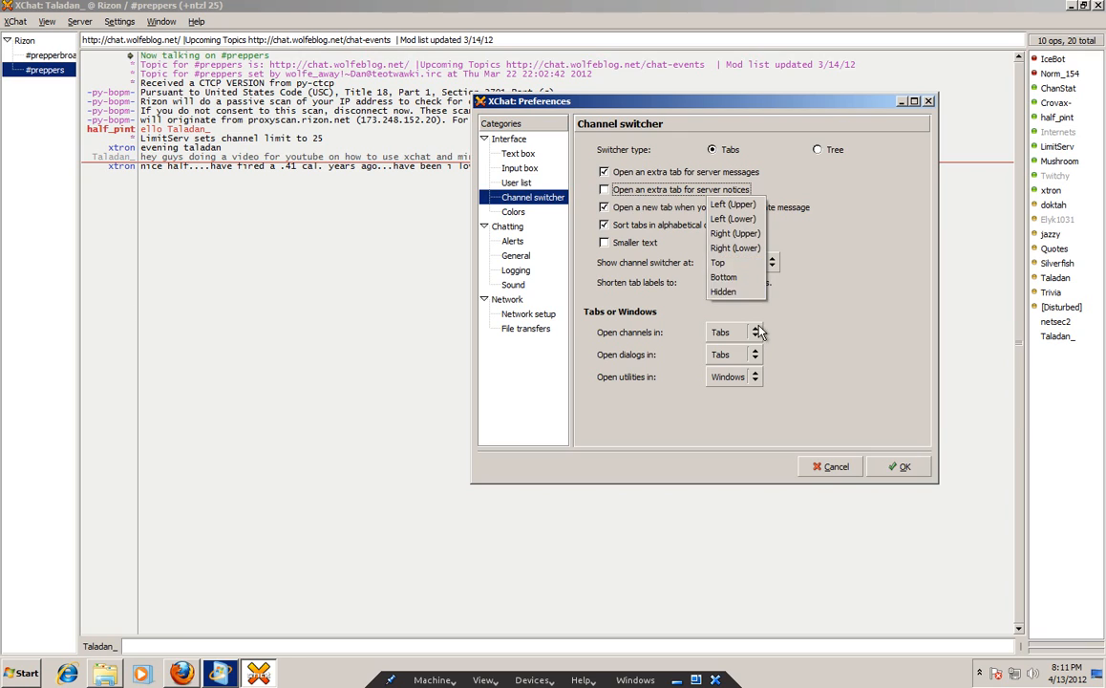
{"action": "left_click", "coordinate": [744, 263]}
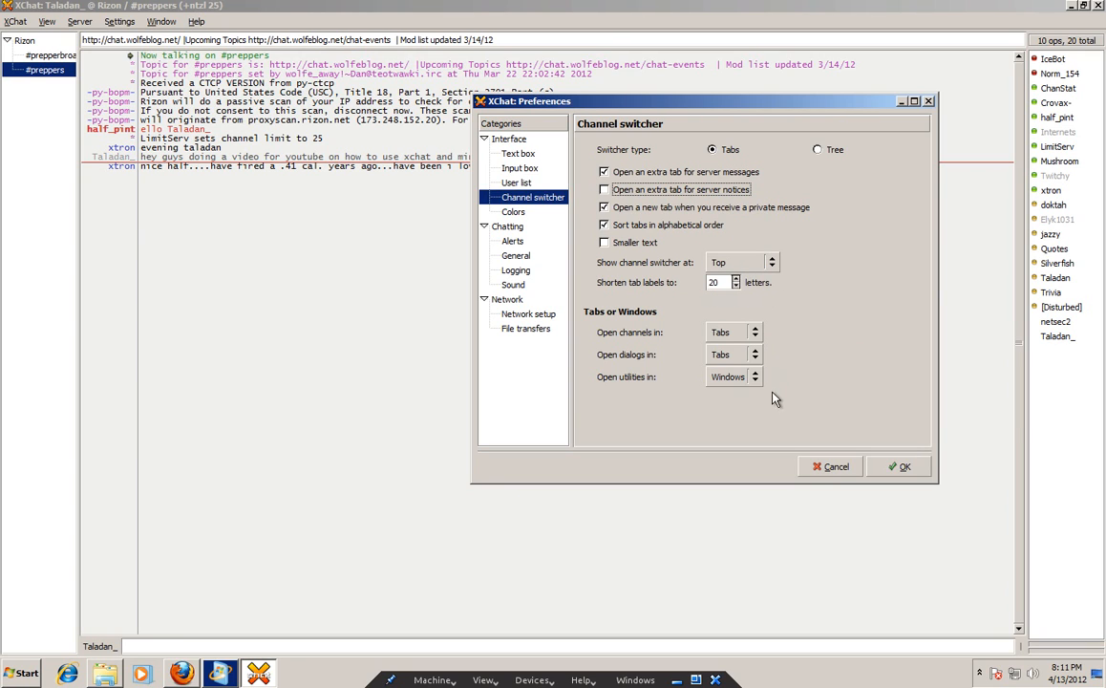
{"action": "left_click", "coordinate": [896, 467]}
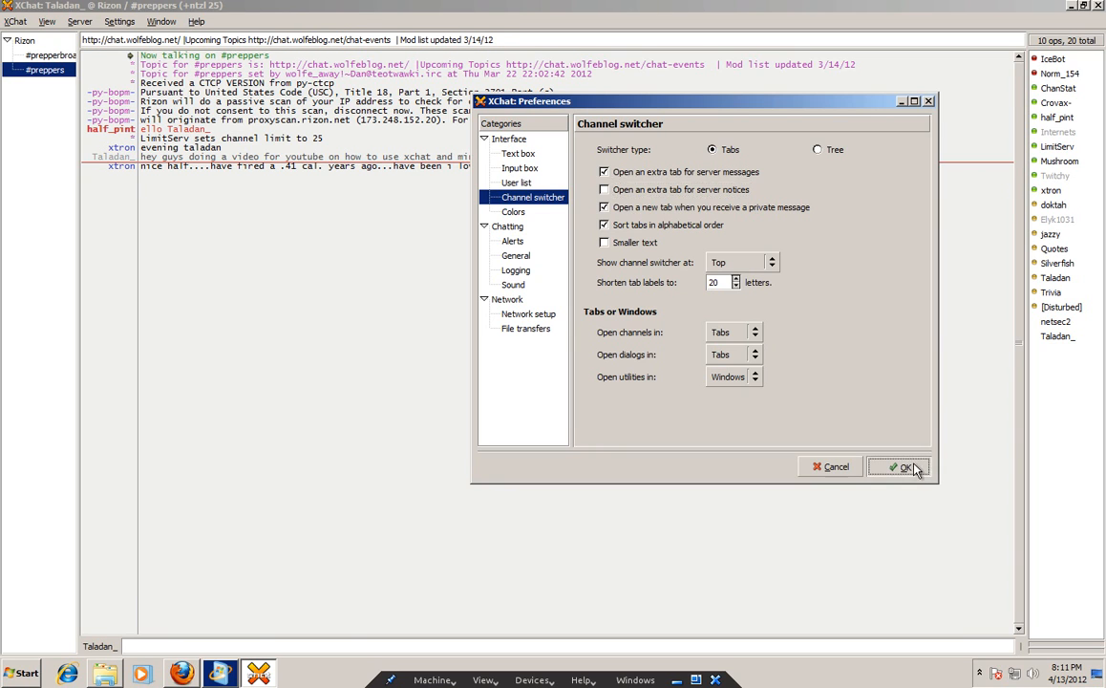
{"action": "left_click", "coordinate": [82, 46]}
Check the #prepperbroadcast and #preppers tabs, then return to the Rizon server tab.
{"action": "left_click", "coordinate": [21, 45]}
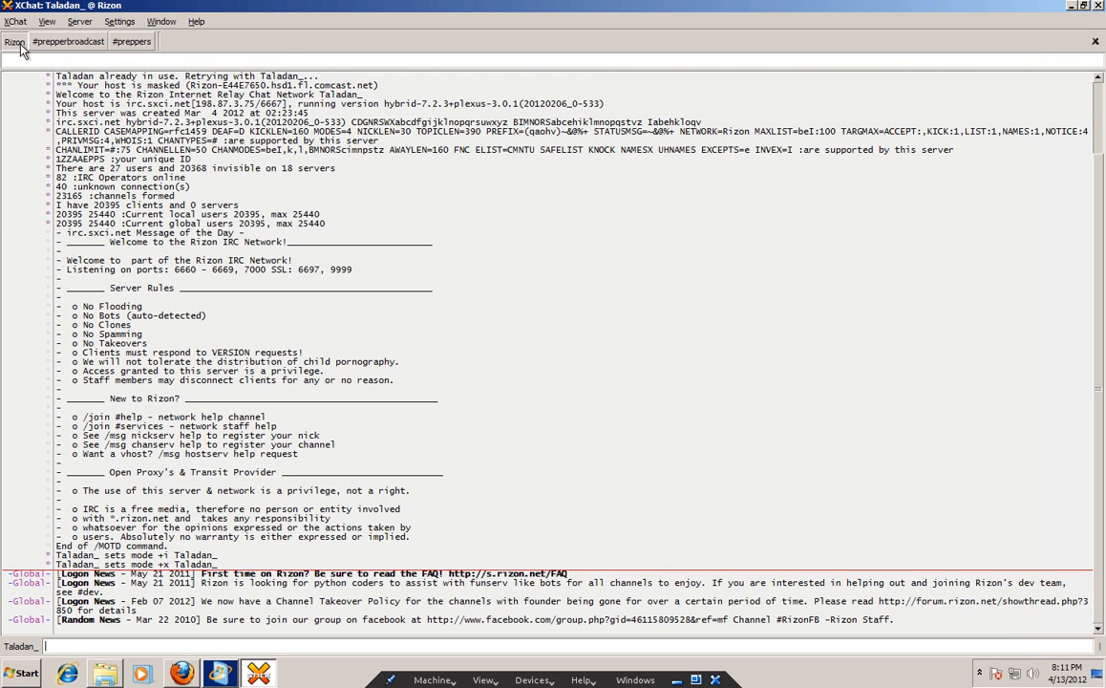
{"action": "left_click", "coordinate": [78, 42]}
{"action": "left_click", "coordinate": [129, 44]}
{"action": "left_click", "coordinate": [85, 46]}
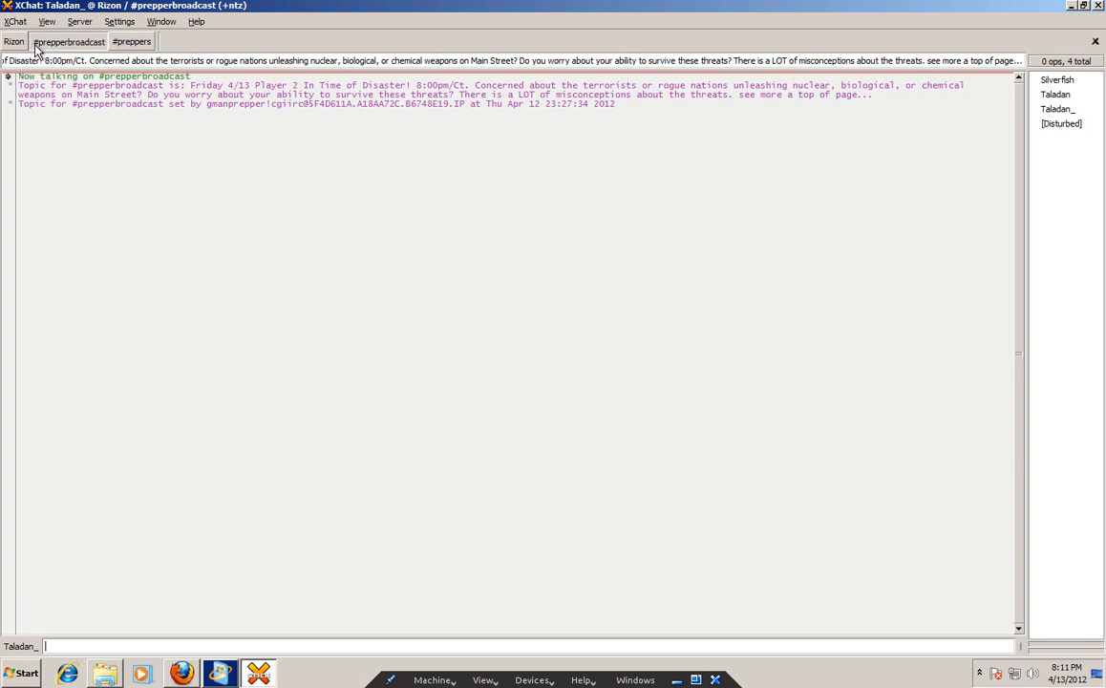
{"action": "left_click", "coordinate": [21, 48]}
{"action": "left_click", "coordinate": [126, 43]}
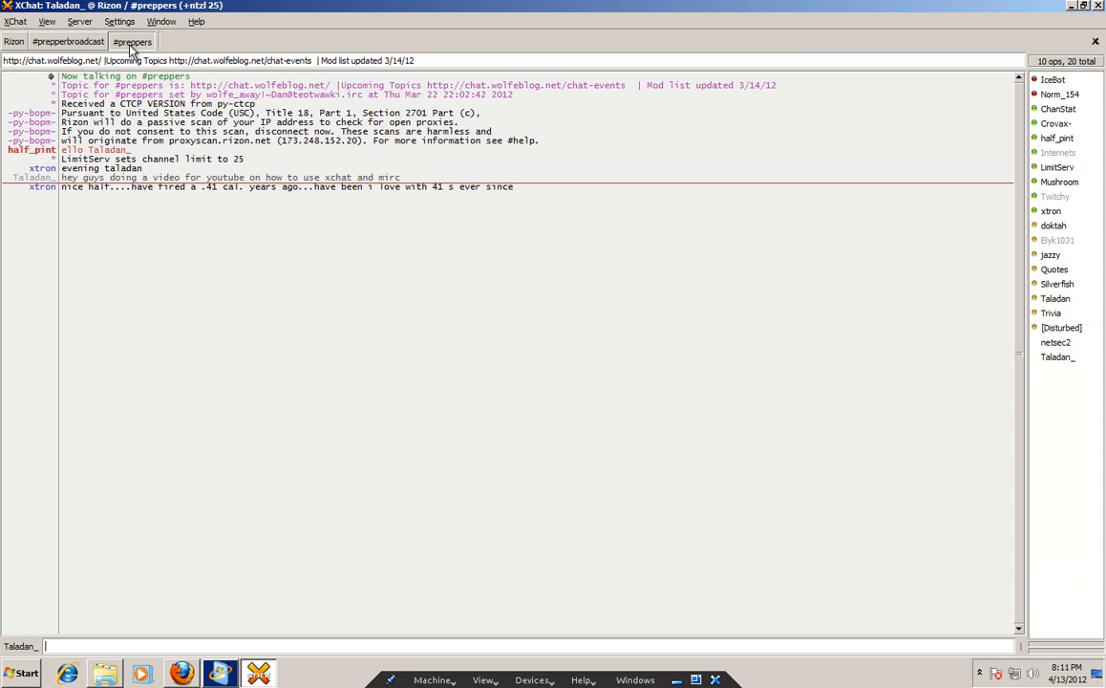
{"action": "left_click", "coordinate": [15, 41]}
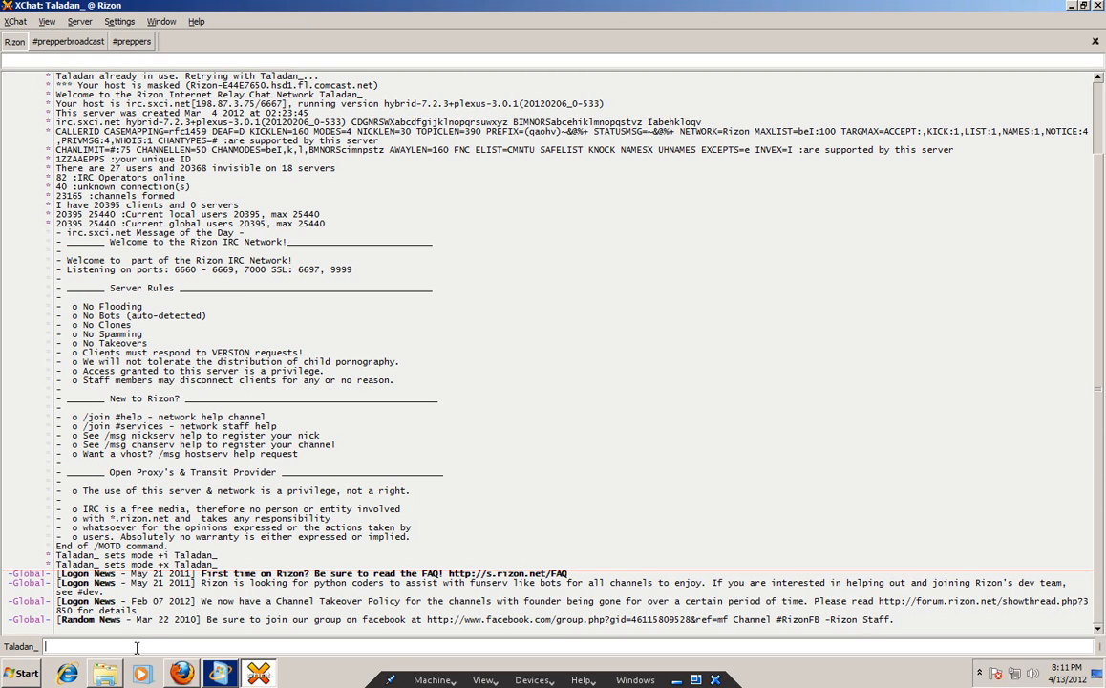
Send /msg nickserv help, fixing the nickserve typo, to list NickServ's commands.
{"action": "type", "text": "/"}
{"action": "type", "text": "msg nicker"}
{"action": "key", "text": "BackSpace"}
{"action": "key", "text": "BackSpace"}
{"action": "type", "text": "serve< help"}
{"action": "key", "text": "Return"}
{"action": "key", "text": "Up"}
{"action": "key", "text": "Left"}
{"action": "key", "text": "Left"}
{"action": "key", "text": "Left"}
{"action": "key", "text": "Left"}
{"action": "key", "text": "Left"}
{"action": "key", "text": "BackSpace"}
{"action": "key", "text": "Return"}
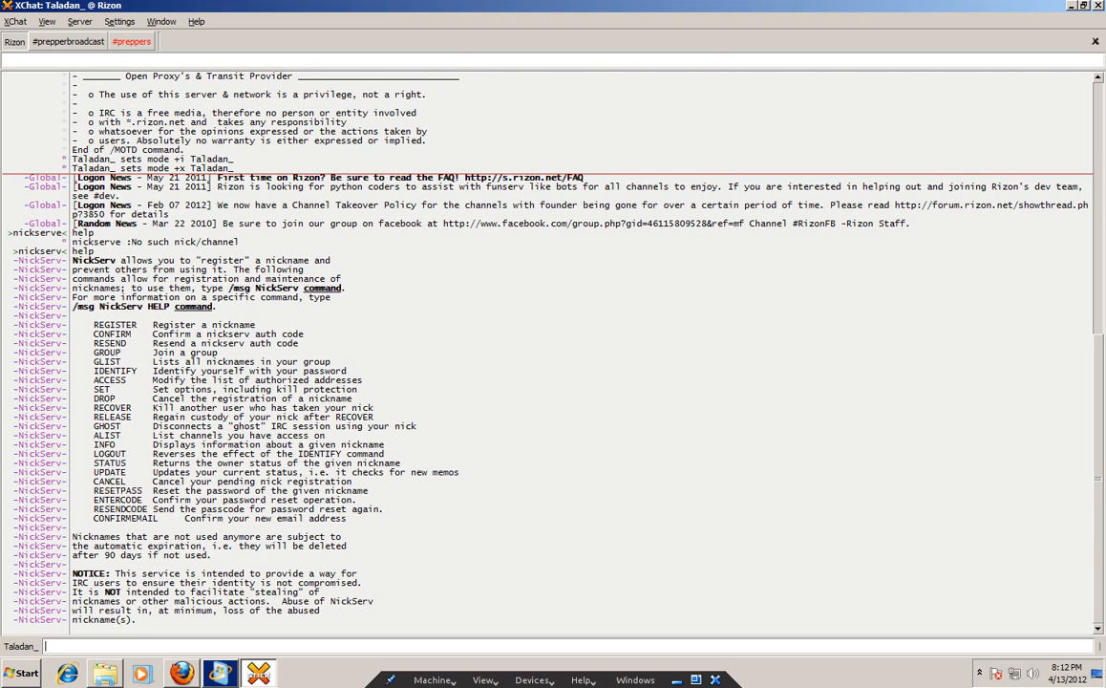
Request NickServ's REGISTER help, then draft an unsent register command with password and e-mail.
{"action": "key", "text": "Up"}
{"action": "key", "text": "BackSpace"}
{"action": "type", "text": "p register"}
{"action": "key", "text": "Return"}
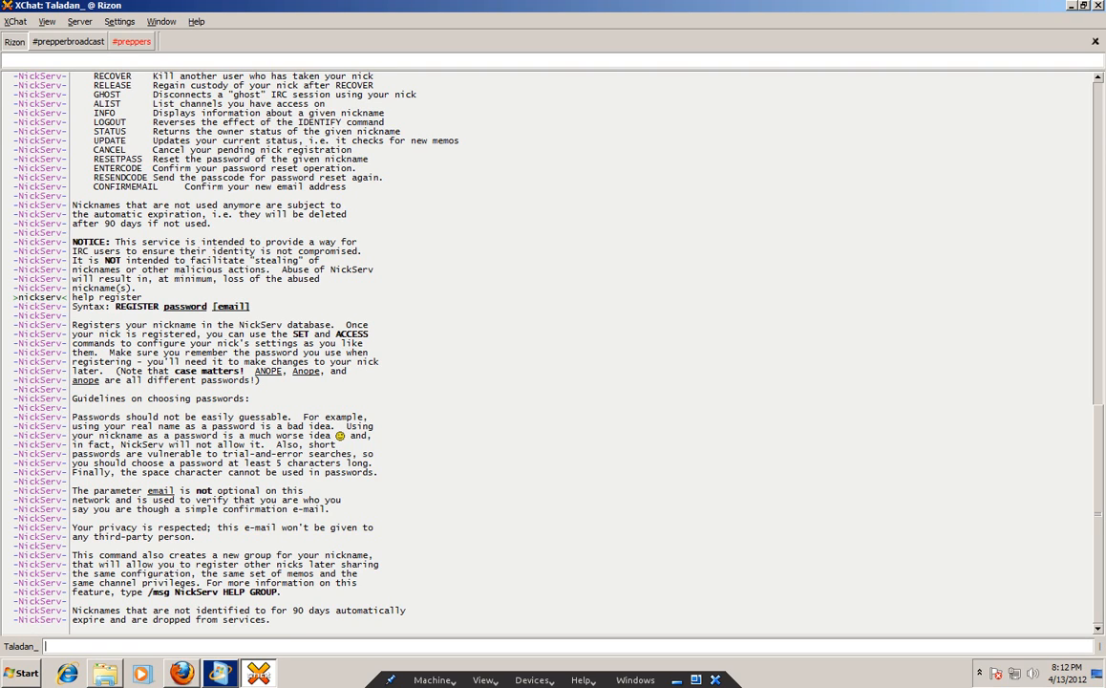
{"action": "type", "text": "/msg nickserv register "}
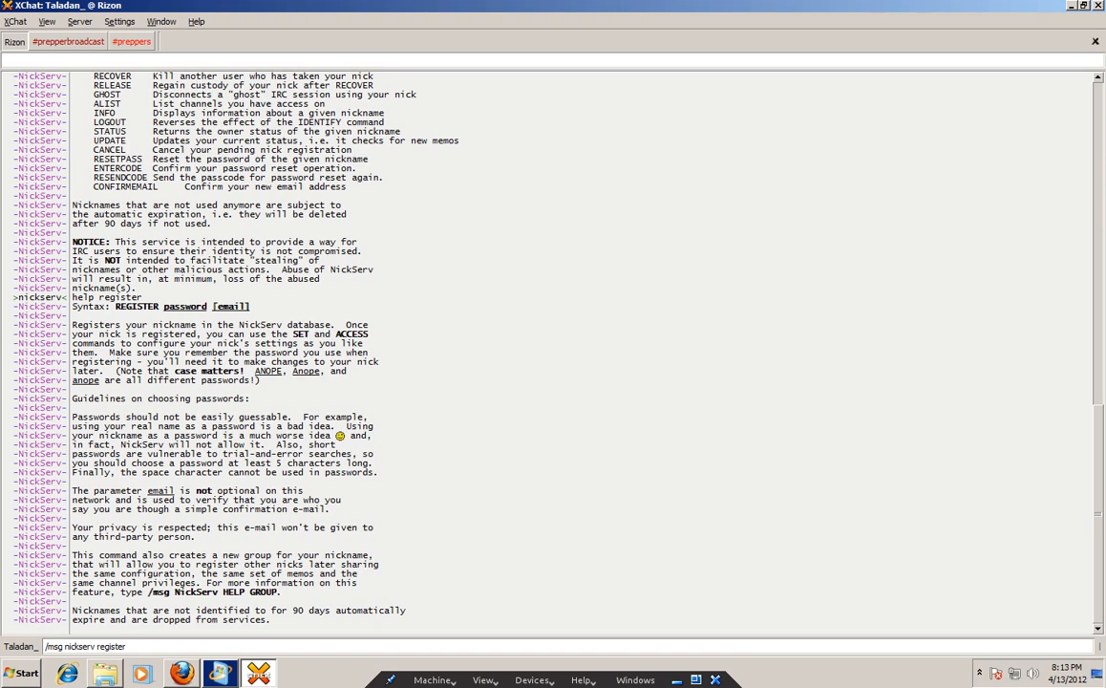
{"action": "left_click", "coordinate": [15, 21]}
{"action": "left_click", "coordinate": [34, 38]}
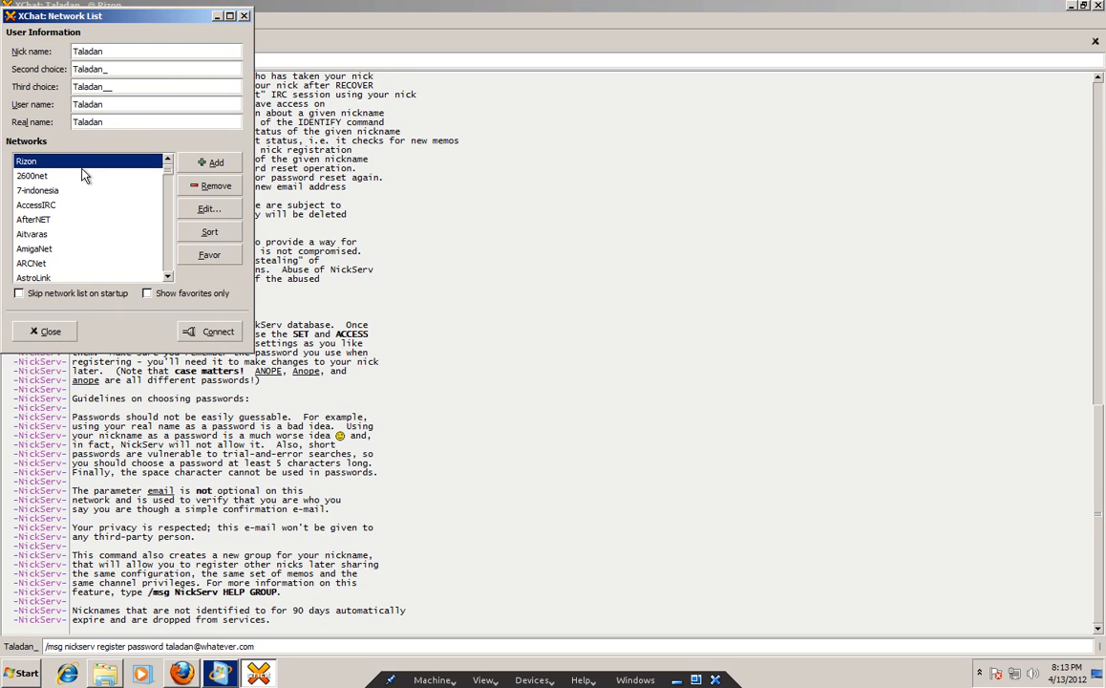
{"action": "left_click", "coordinate": [204, 211]}
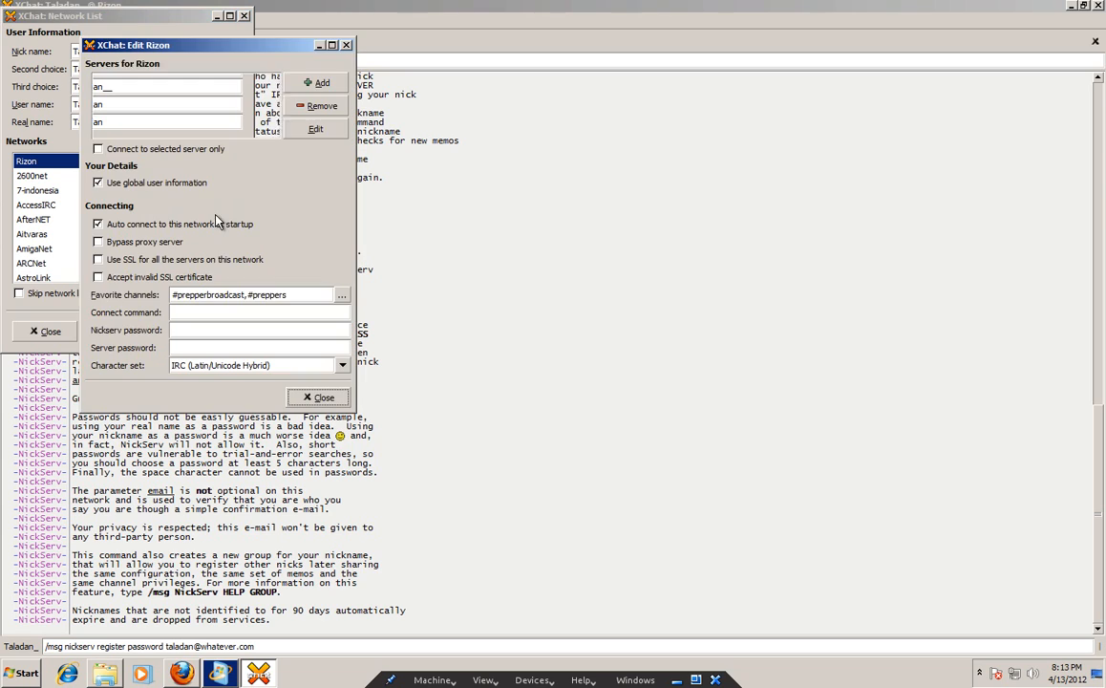
{"action": "left_click", "coordinate": [245, 330]}
{"action": "type", "text": "********"}
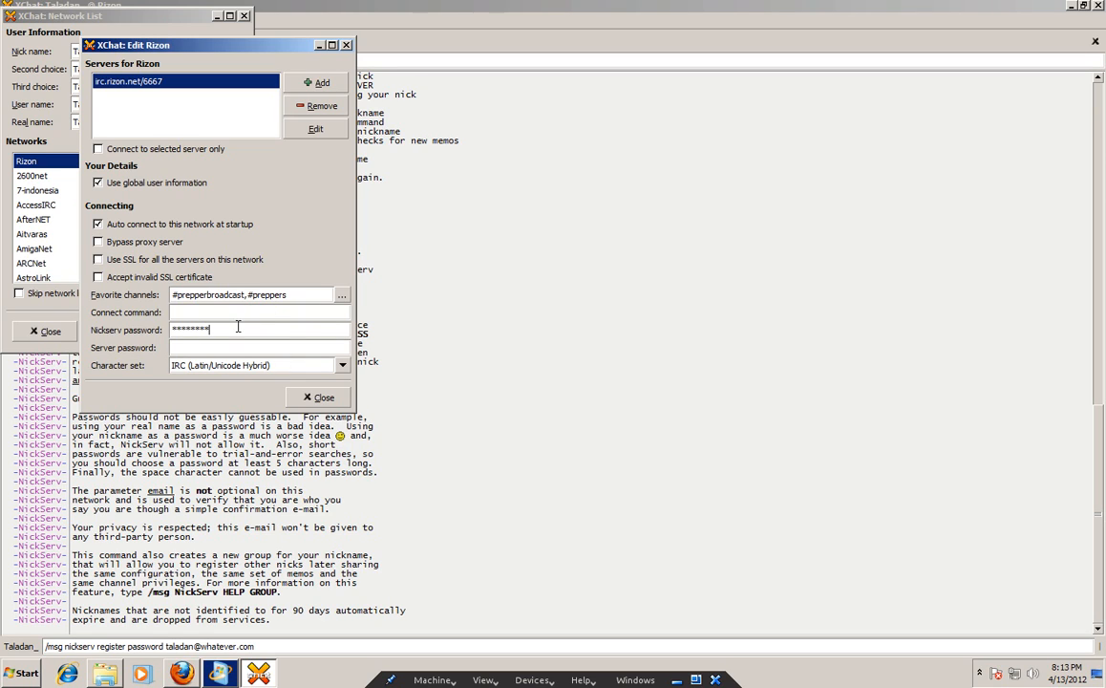
{"action": "key", "text": "ctrl+a"}
{"action": "key", "text": "BackSpace"}
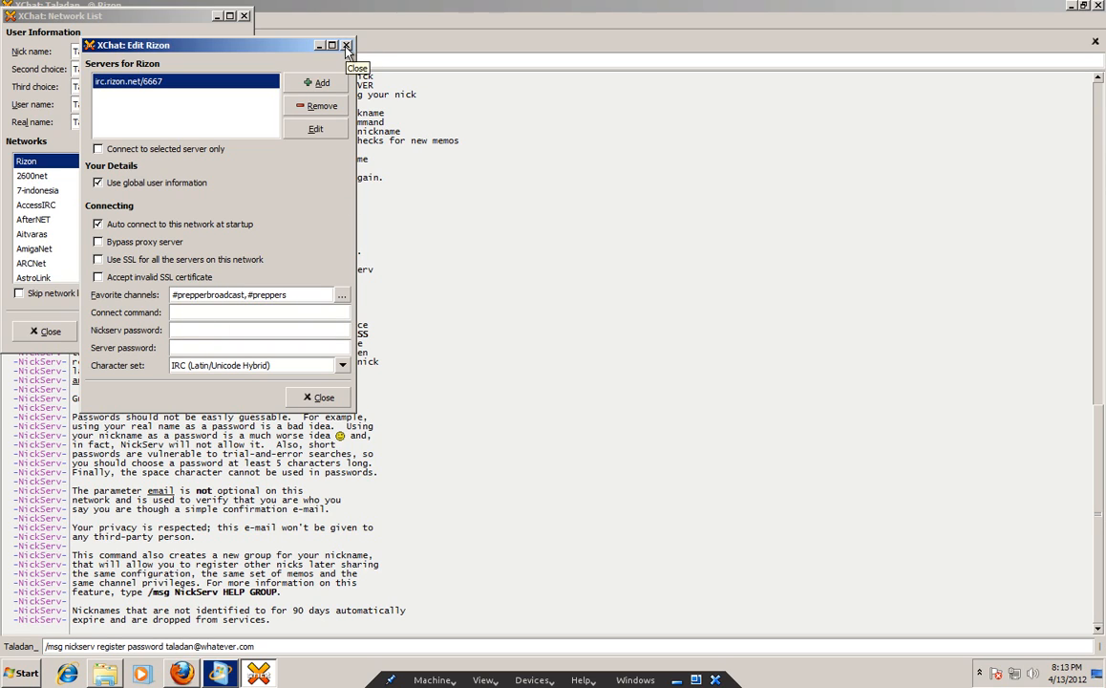
{"action": "left_click", "coordinate": [320, 397]}
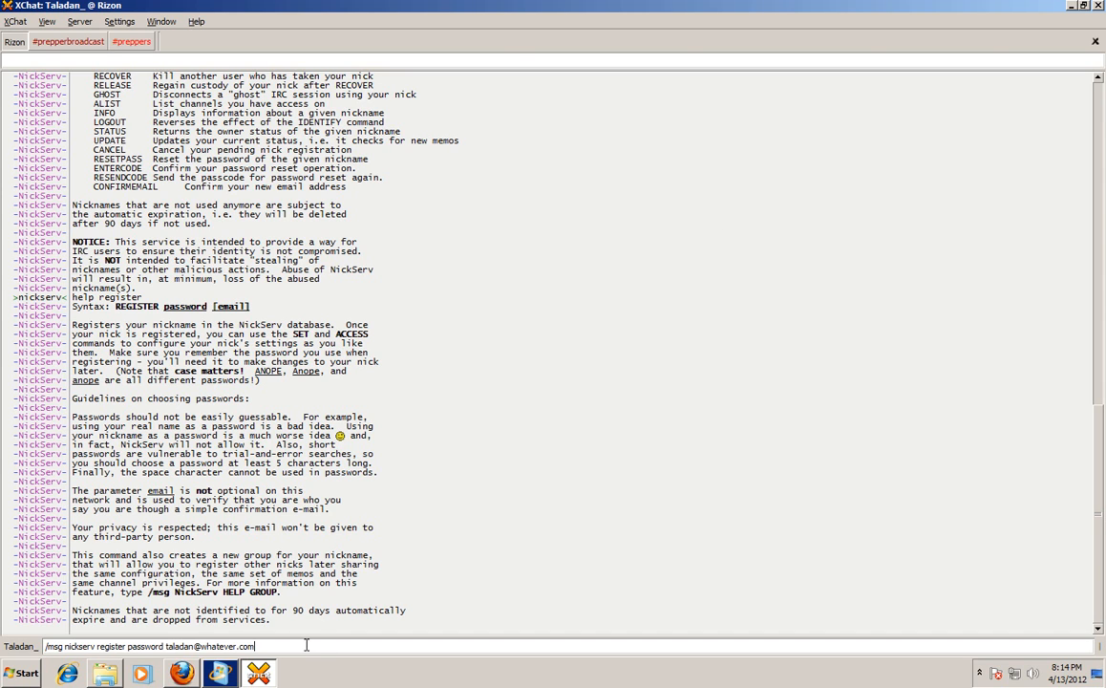
Clear the drafted register command and look through the #prepperbroadcast, #preppers and Rizon tabs.
{"action": "left_click_drag", "start_coordinate": [280, 646], "coordinate": [2, 647]}
{"action": "key", "text": "BackSpace"}
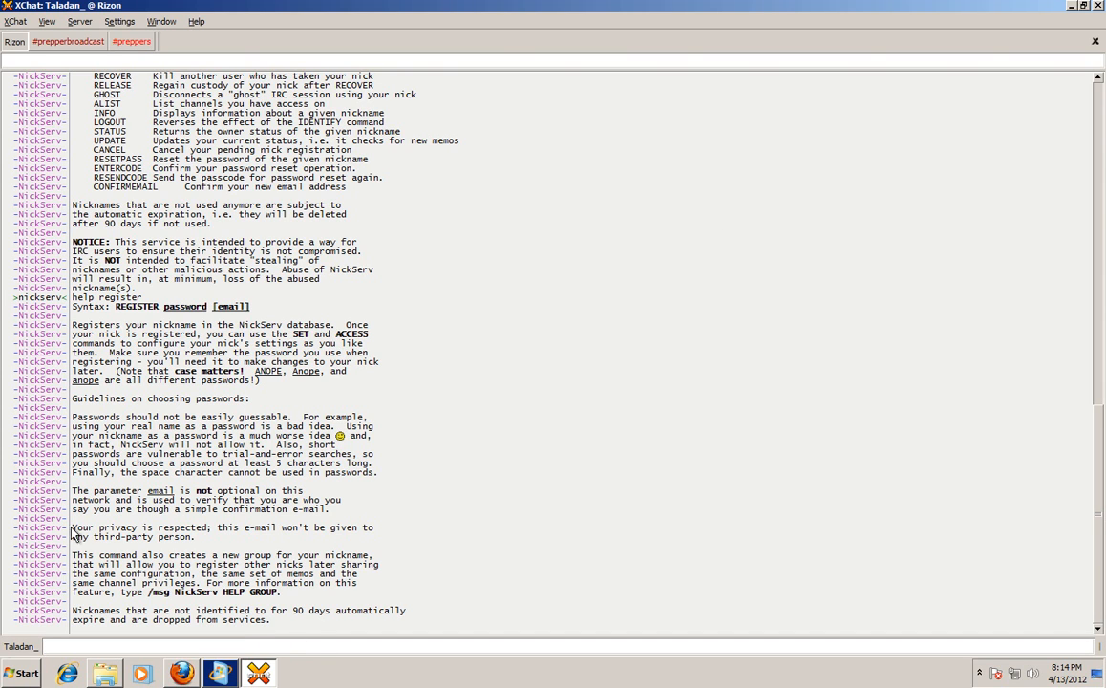
{"action": "left_click", "coordinate": [70, 42]}
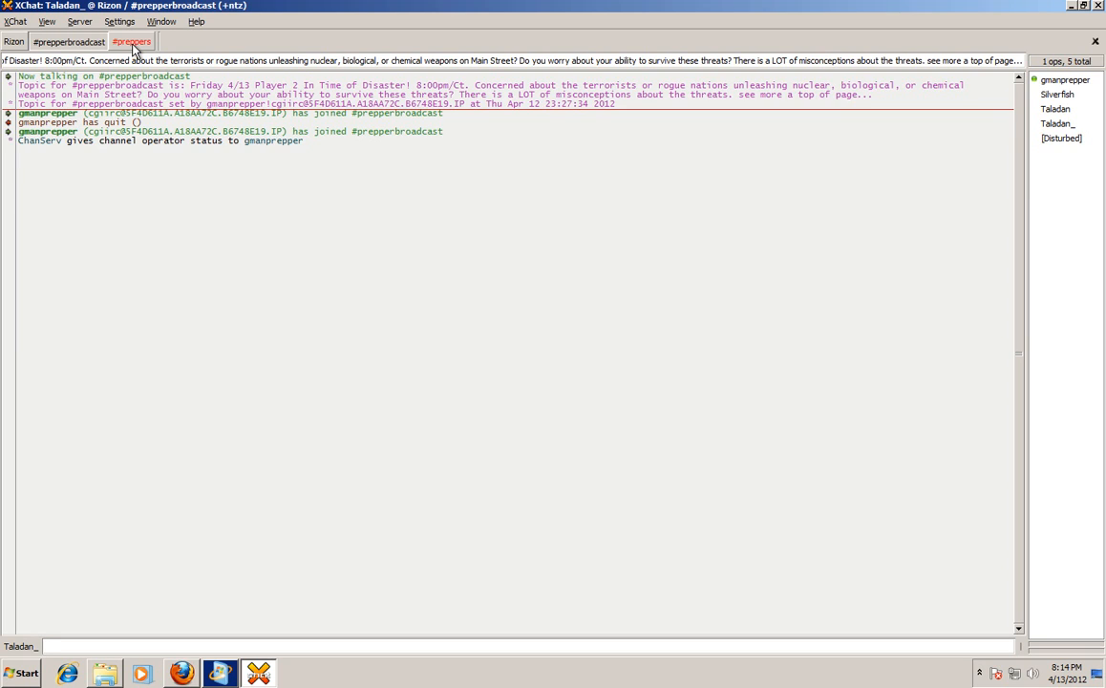
{"action": "left_click", "coordinate": [124, 43]}
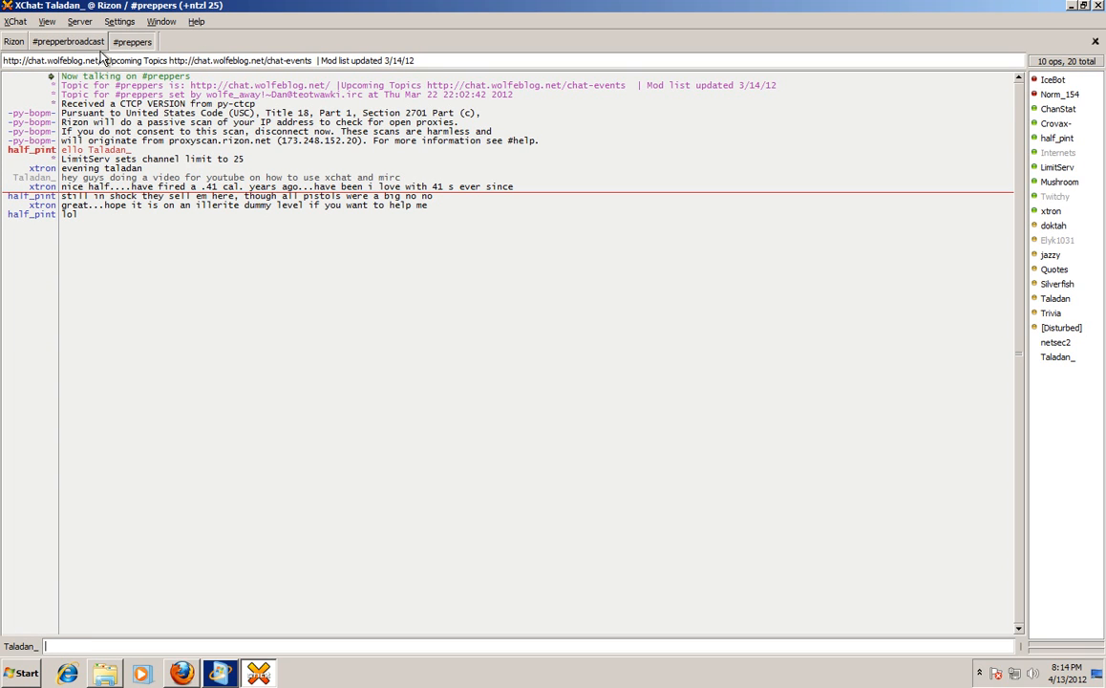
{"action": "left_click", "coordinate": [19, 42]}
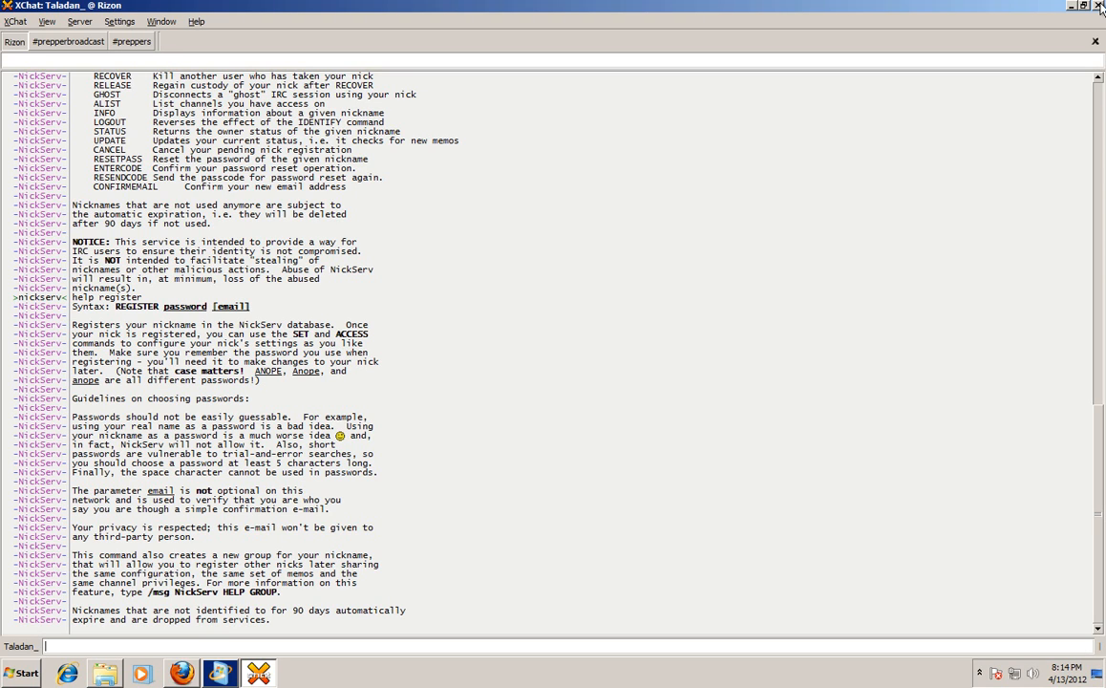
{"action": "left_click", "coordinate": [72, 44]}
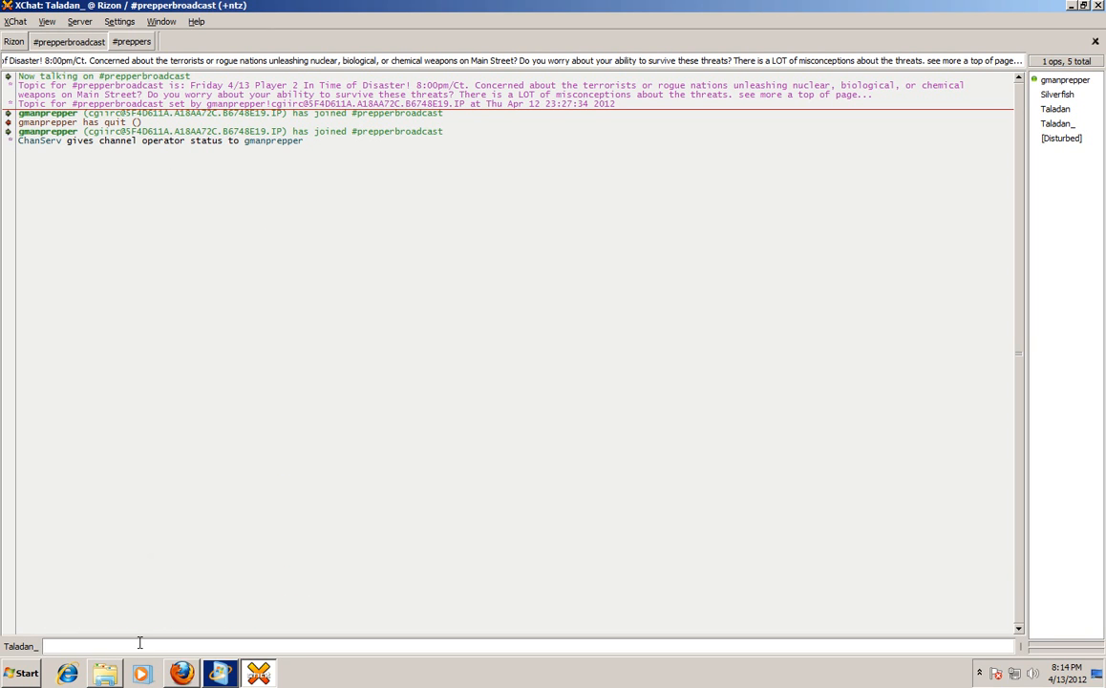
Erase the 'whatever' test message and quit XChat.
{"action": "type", "text": "whatever"}
{"action": "key", "text": "BackSpace"}
{"action": "key", "text": "BackSpace"}
{"action": "key", "text": "BackSpace"}
{"action": "key", "text": "BackSpace"}
{"action": "key", "text": "BackSpace"}
{"action": "key", "text": "BackSpace"}
{"action": "key", "text": "BackSpace"}
{"action": "key", "text": "BackSpace"}
{"action": "key", "text": "BackSpace"}
{"action": "left_click", "coordinate": [1097, 6]}
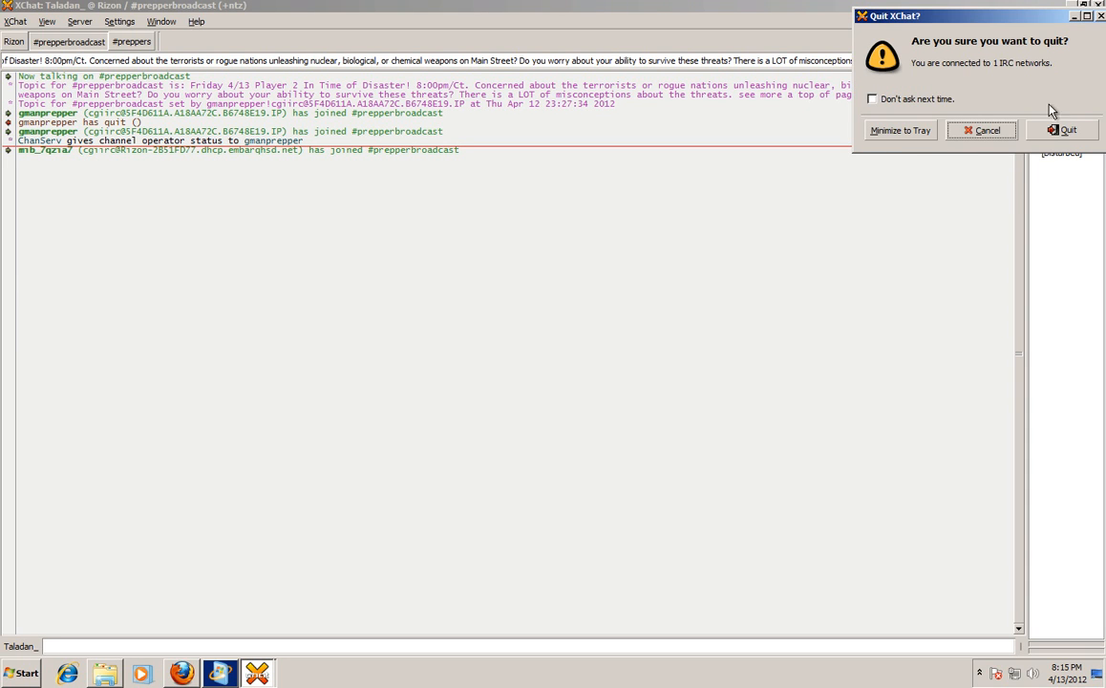
{"action": "left_click", "coordinate": [1065, 130]}
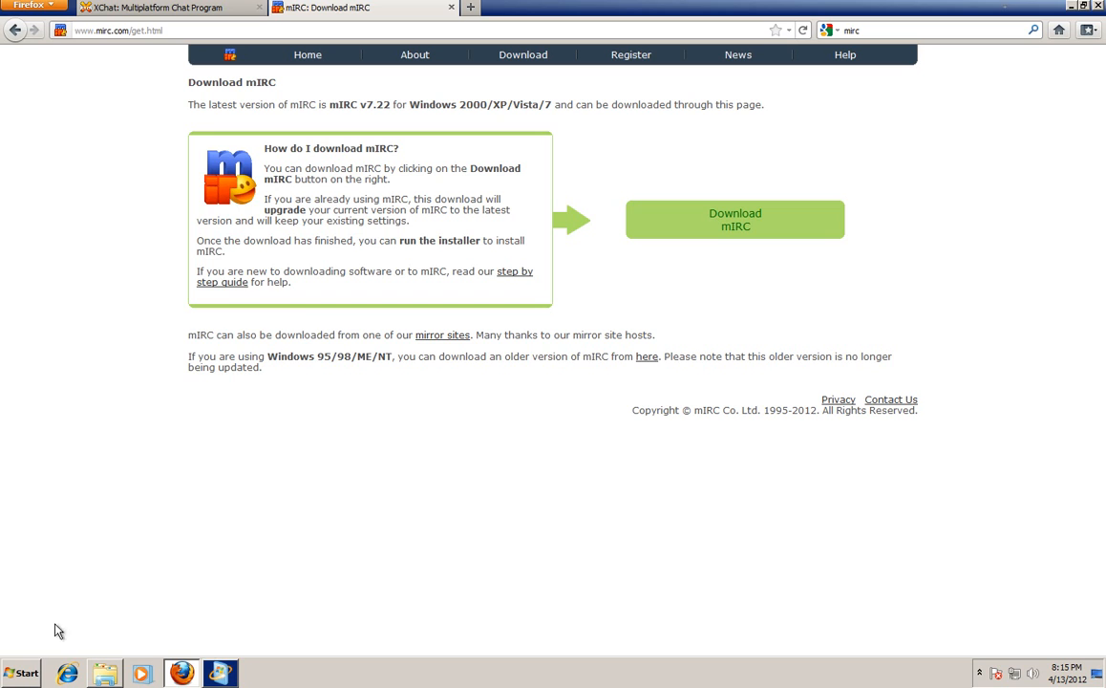
Launch mIRC from the Windows 7 Start menu.
{"action": "left_click", "coordinate": [21, 673]}
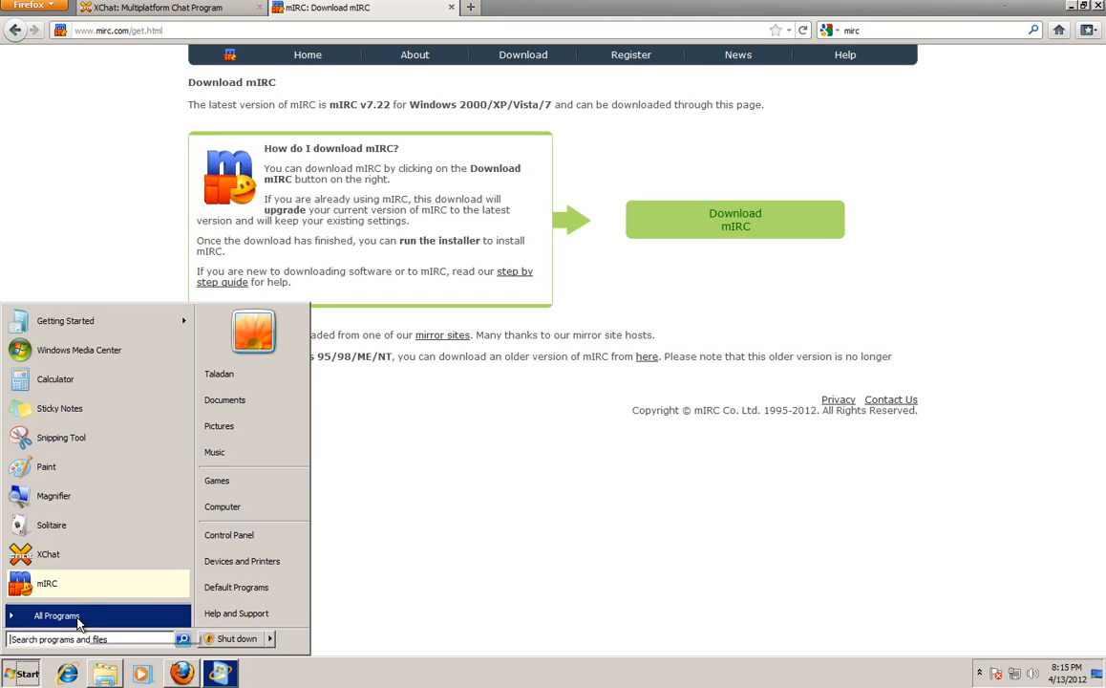
{"action": "left_click", "coordinate": [71, 584]}
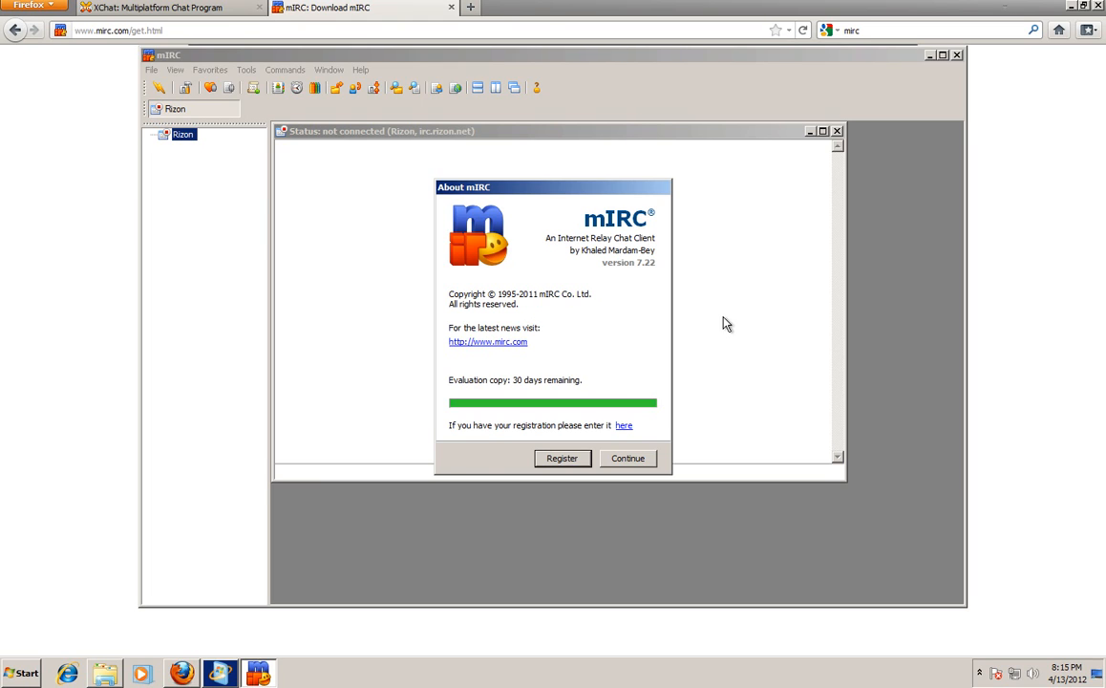
Dismiss the About notice and enter the nickname and alternative nickname in mIRC Options.
{"action": "left_click", "coordinate": [627, 458]}
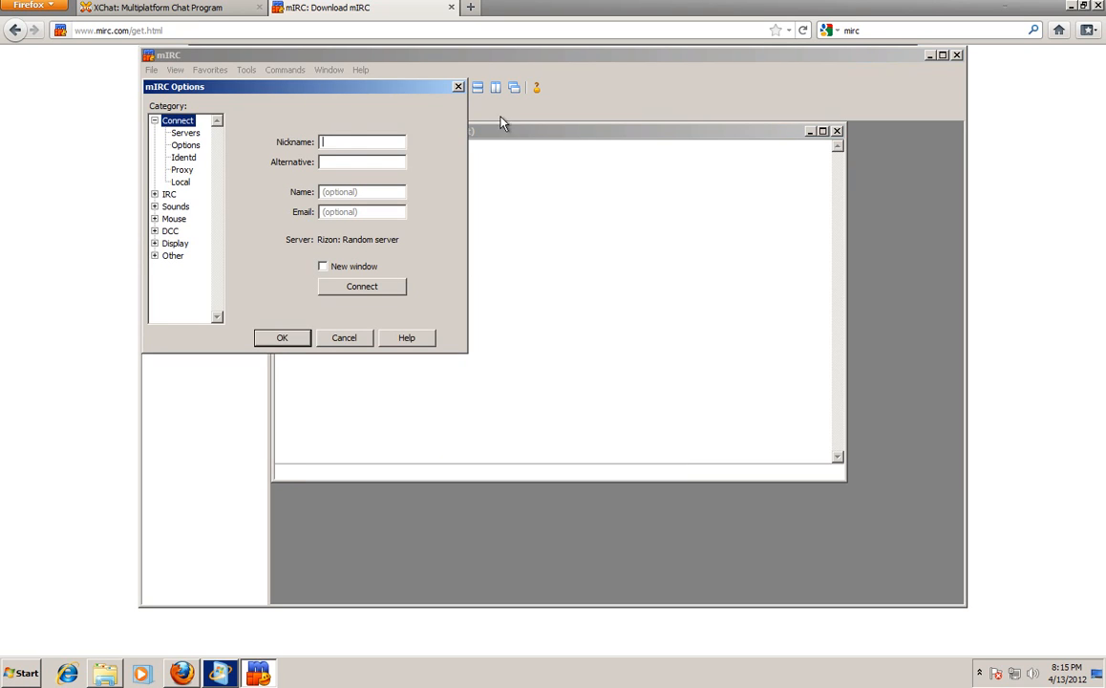
{"action": "left_click", "coordinate": [344, 143]}
{"action": "type", "text": "Taladin"}
{"action": "key", "text": "BackSpace"}
{"action": "key", "text": "BackSpace"}
{"action": "type", "text": "an"}
{"action": "left_click", "coordinate": [353, 163]}
{"action": "type", "text": "Taladan_"}
Fill in the user's name, move to the e-mail field, and save the settings with OK.
{"action": "left_click", "coordinate": [363, 192]}
{"action": "type", "text": "Taladan"}
{"action": "key", "text": "Tab"}
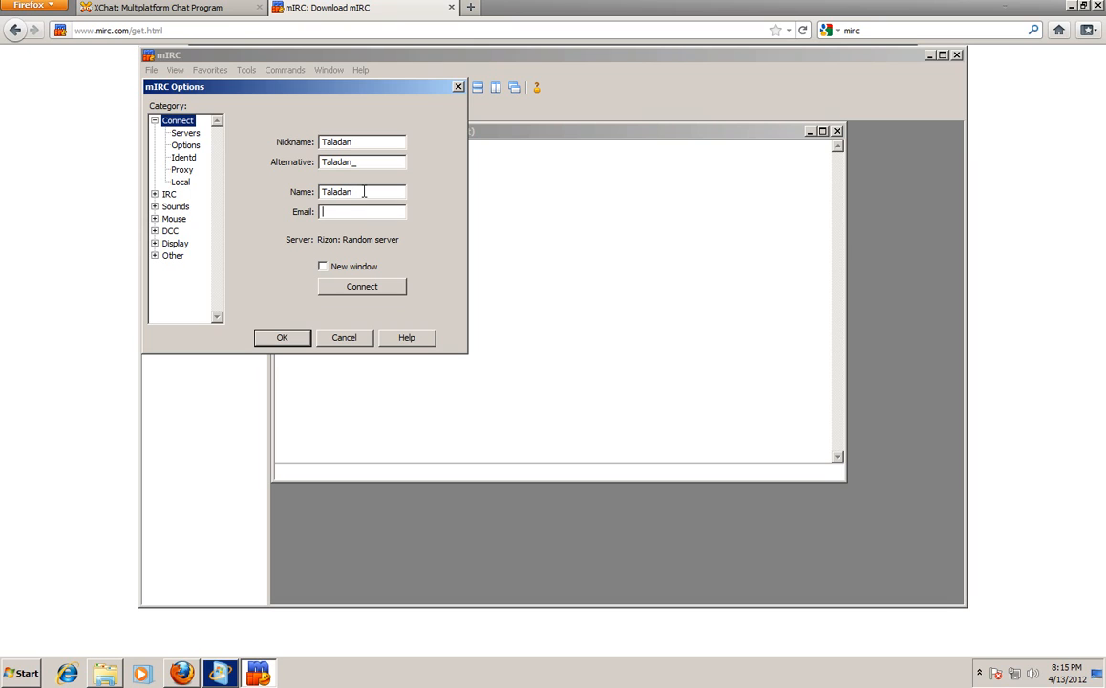
{"action": "type", "text": "Taladan"}
{"action": "left_click_drag", "start_coordinate": [209, 88], "coordinate": [491, 133]}
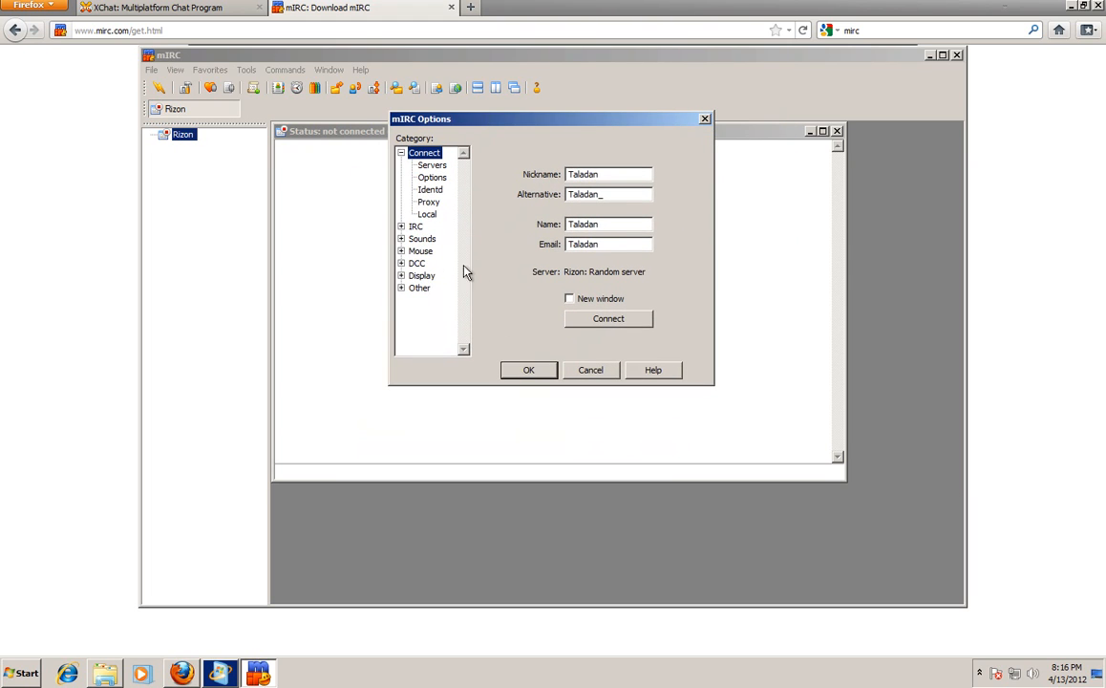
{"action": "left_click", "coordinate": [533, 371]}
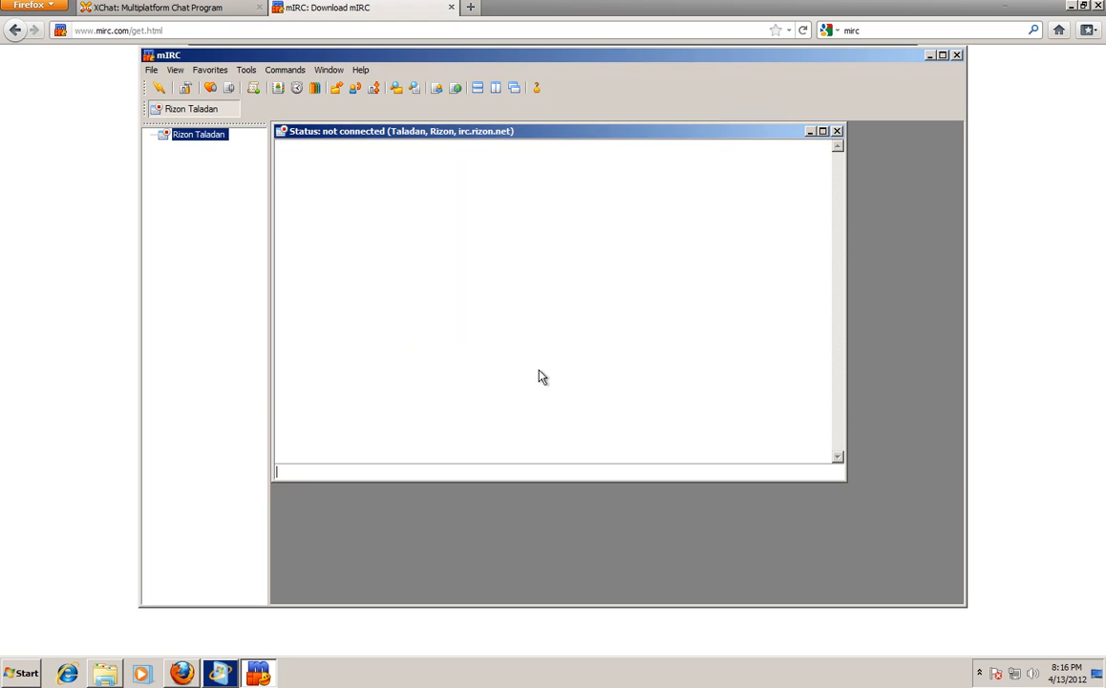
{"action": "left_click", "coordinate": [195, 143]}
{"action": "right_click", "coordinate": [198, 141]}
{"action": "left_click", "coordinate": [195, 143]}
{"action": "right_click", "coordinate": [196, 142]}
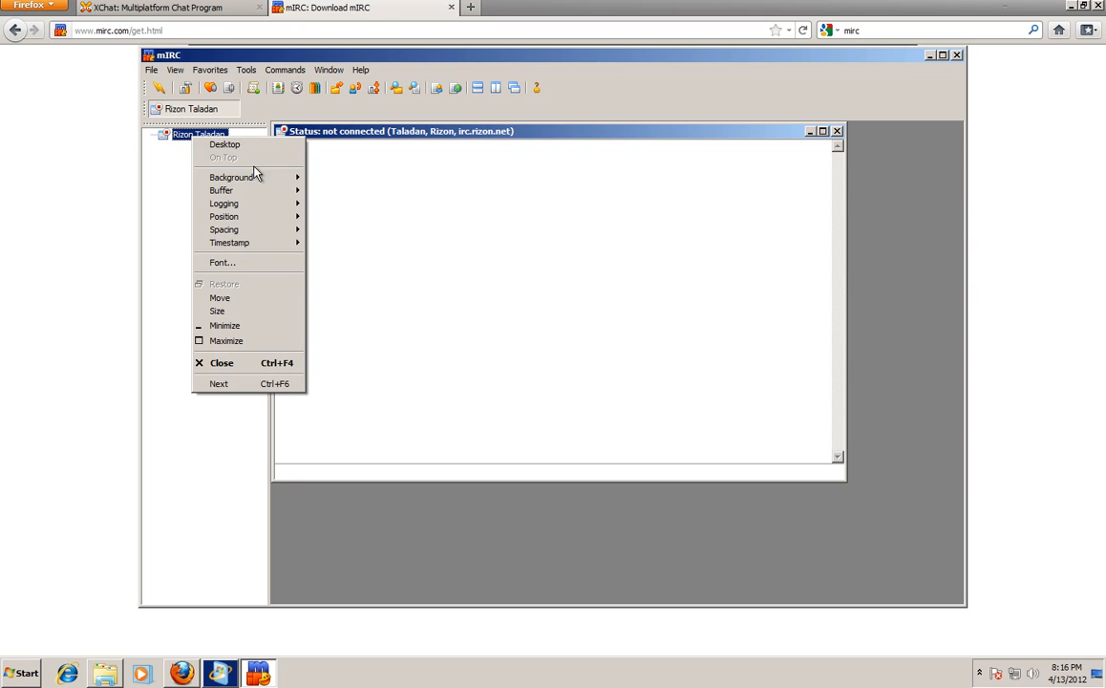
{"action": "mouse_move", "coordinate": [250, 218]}
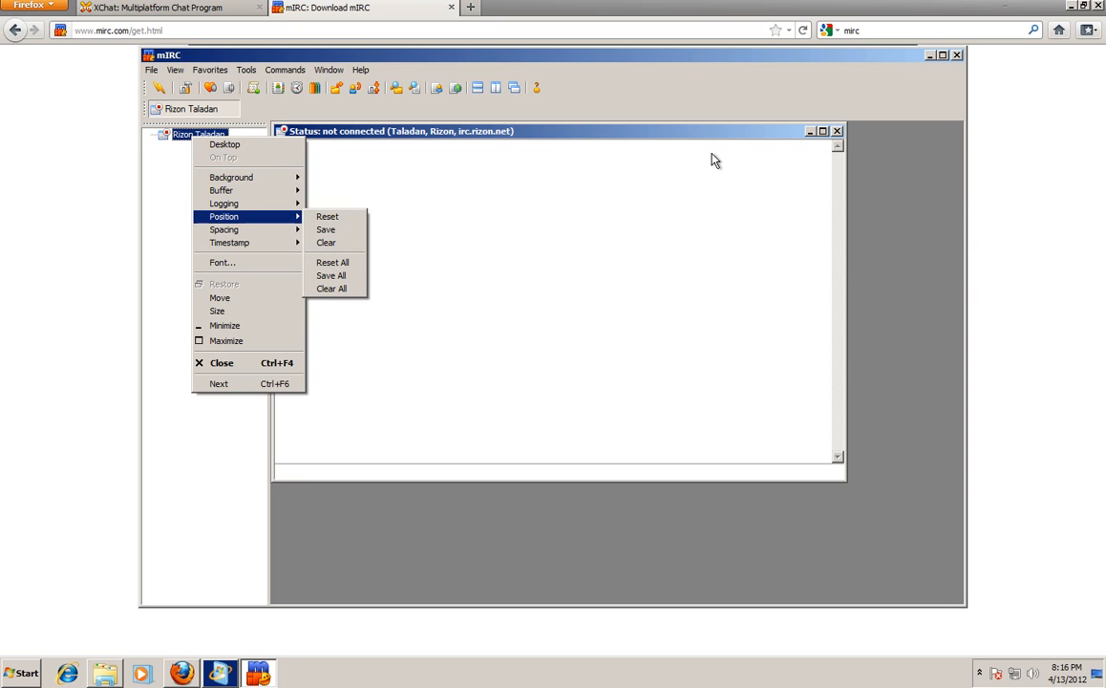
{"action": "left_click", "coordinate": [686, 140]}
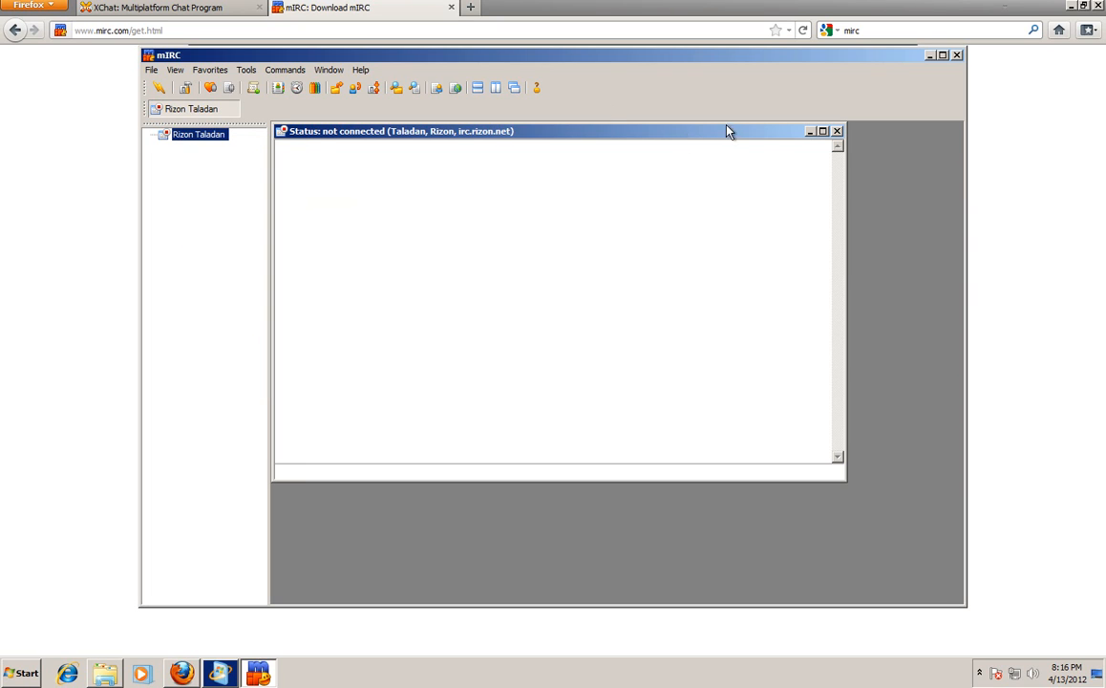
{"action": "left_click", "coordinate": [250, 71]}
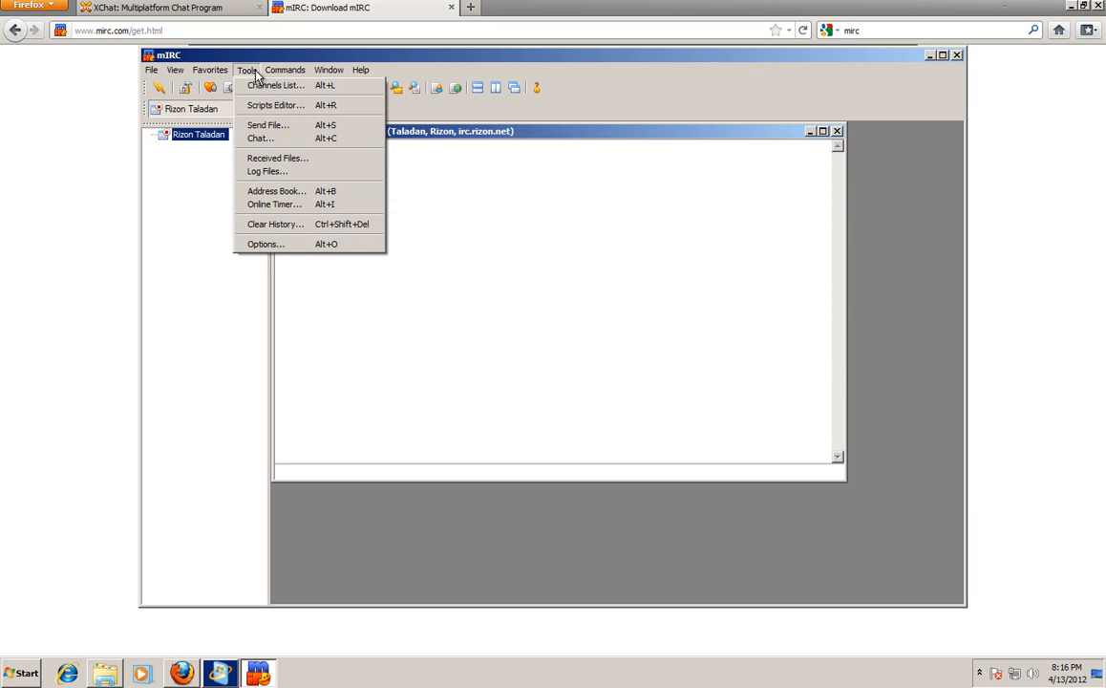
{"action": "mouse_move", "coordinate": [283, 71]}
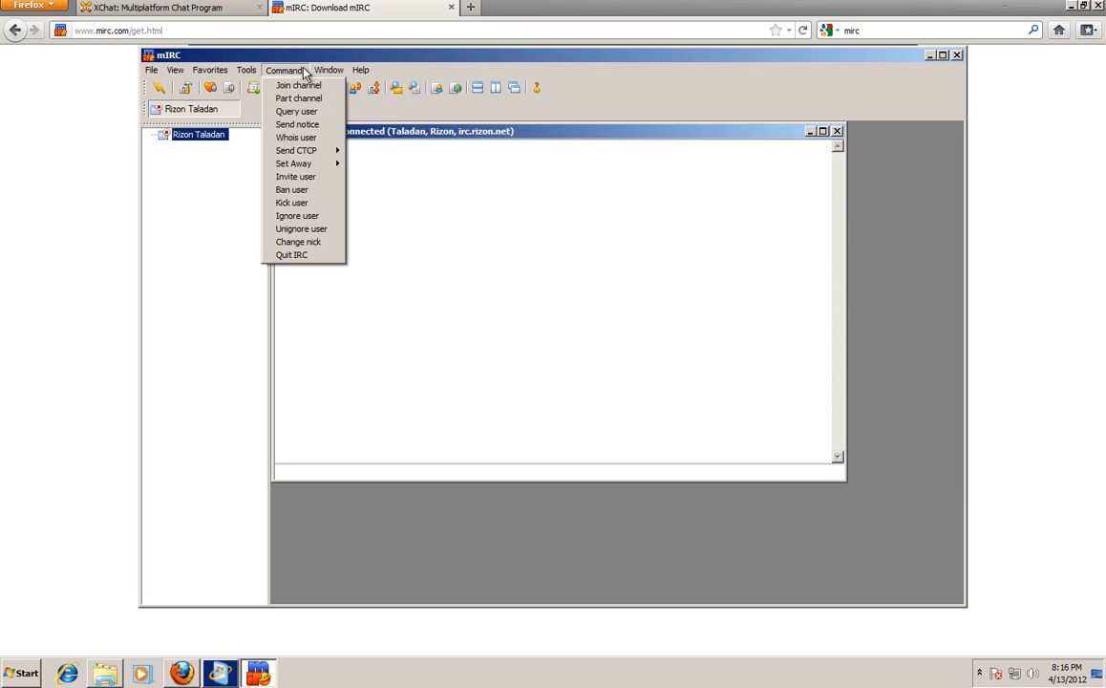
{"action": "mouse_move", "coordinate": [151, 71]}
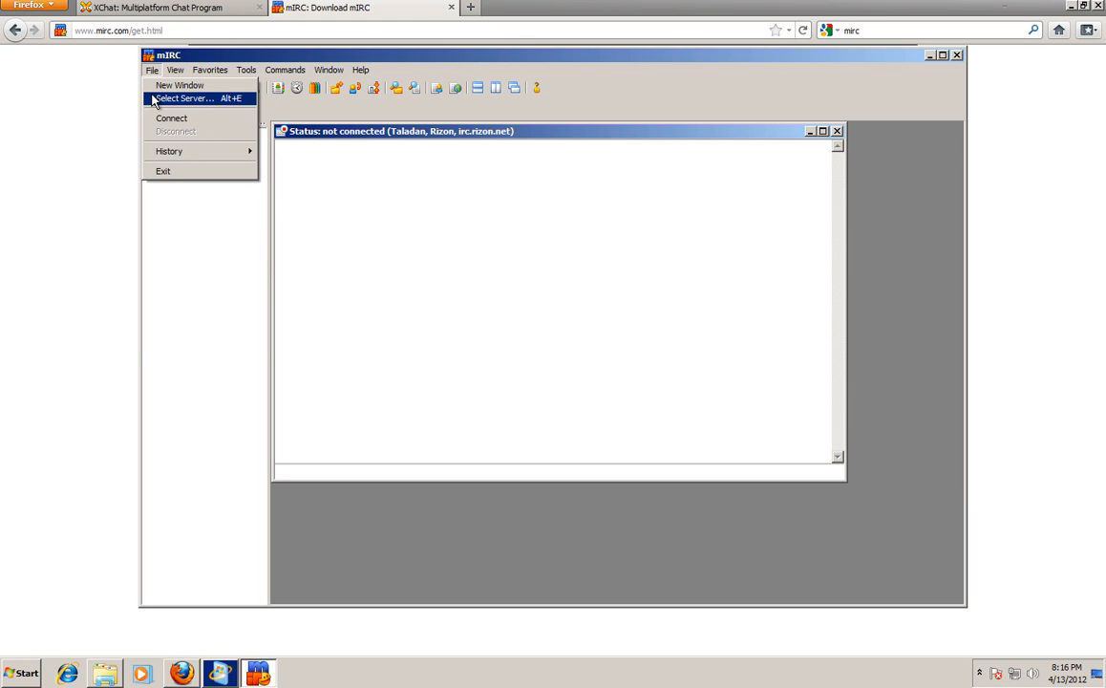
Delete the existing Rizon entry from the mIRC server list.
{"action": "left_click", "coordinate": [152, 99]}
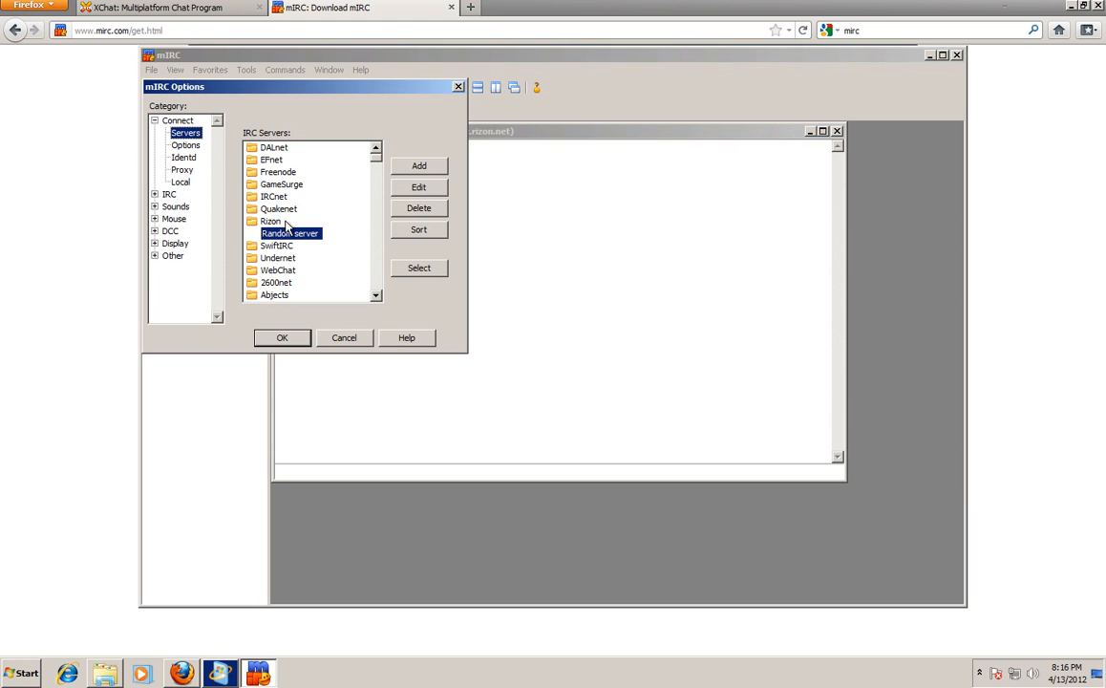
{"action": "left_click_drag", "start_coordinate": [234, 88], "coordinate": [429, 87]}
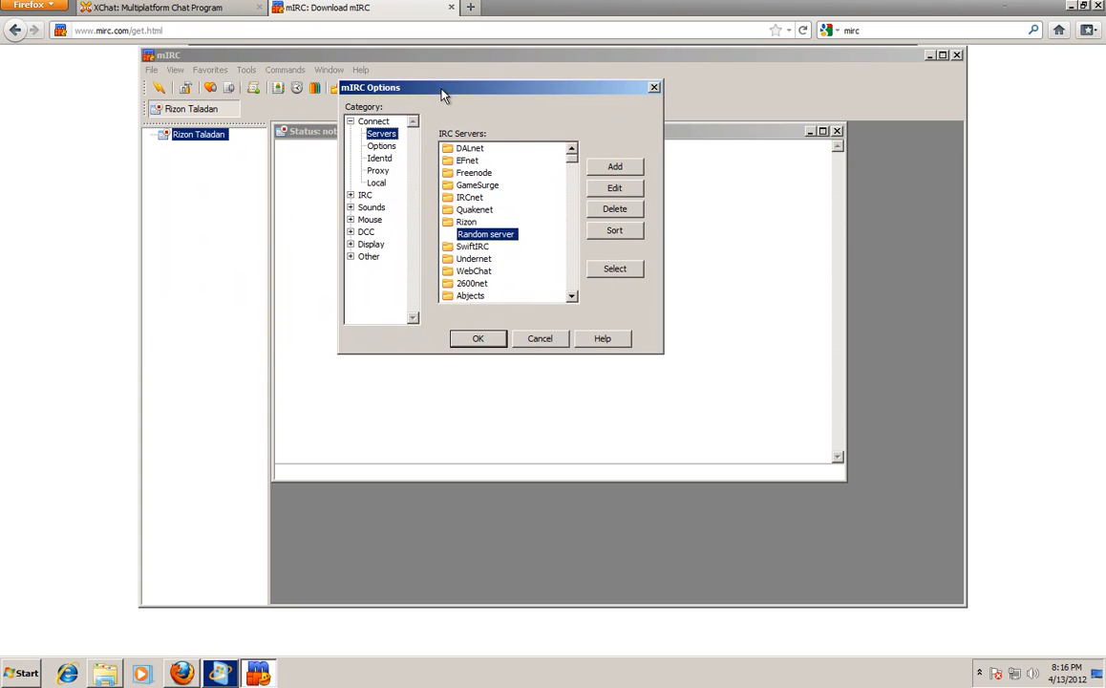
{"action": "left_click", "coordinate": [466, 222]}
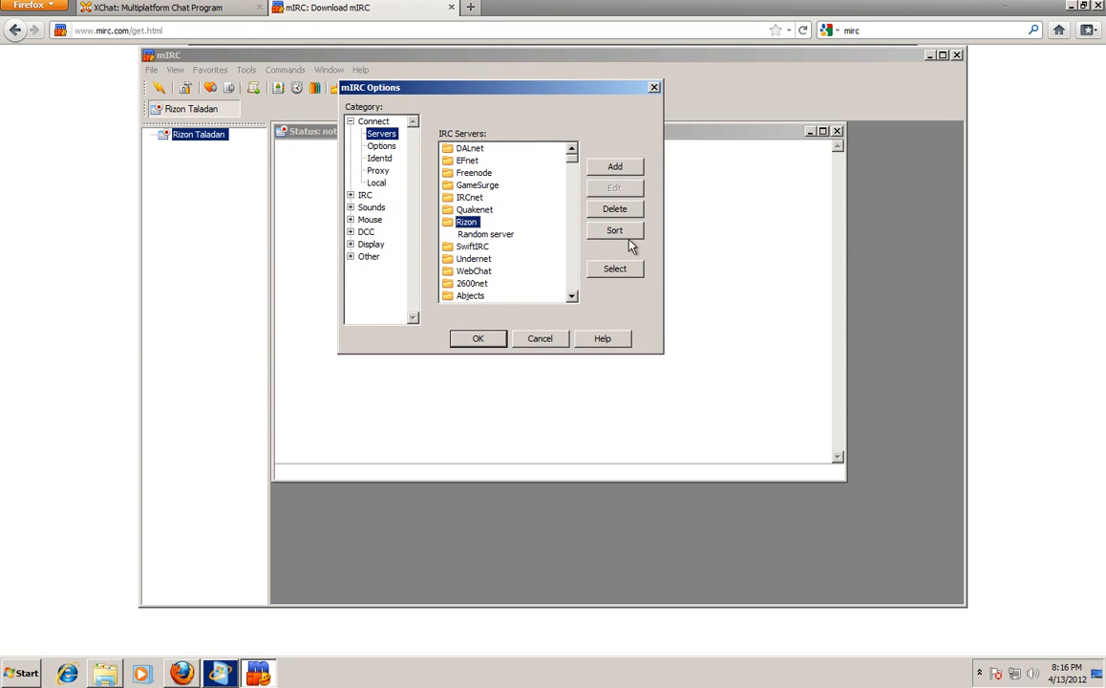
{"action": "left_click", "coordinate": [616, 210]}
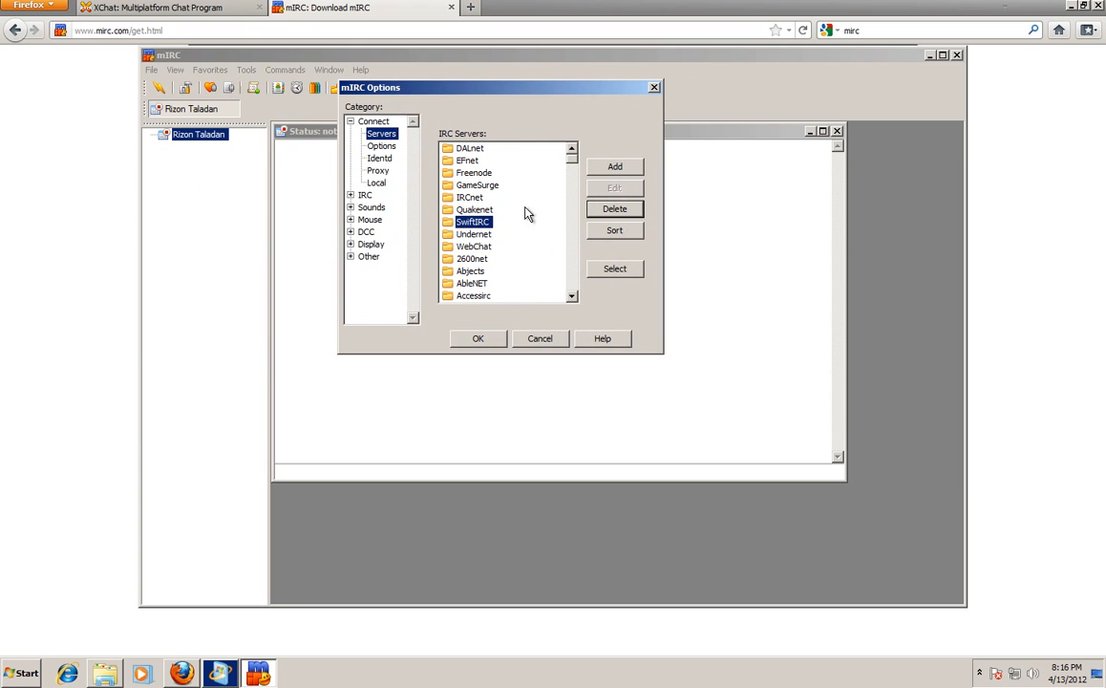
Add a Rizon server at irc.rizon.net, port 6667, and select it for connecting.
{"action": "left_click", "coordinate": [616, 168]}
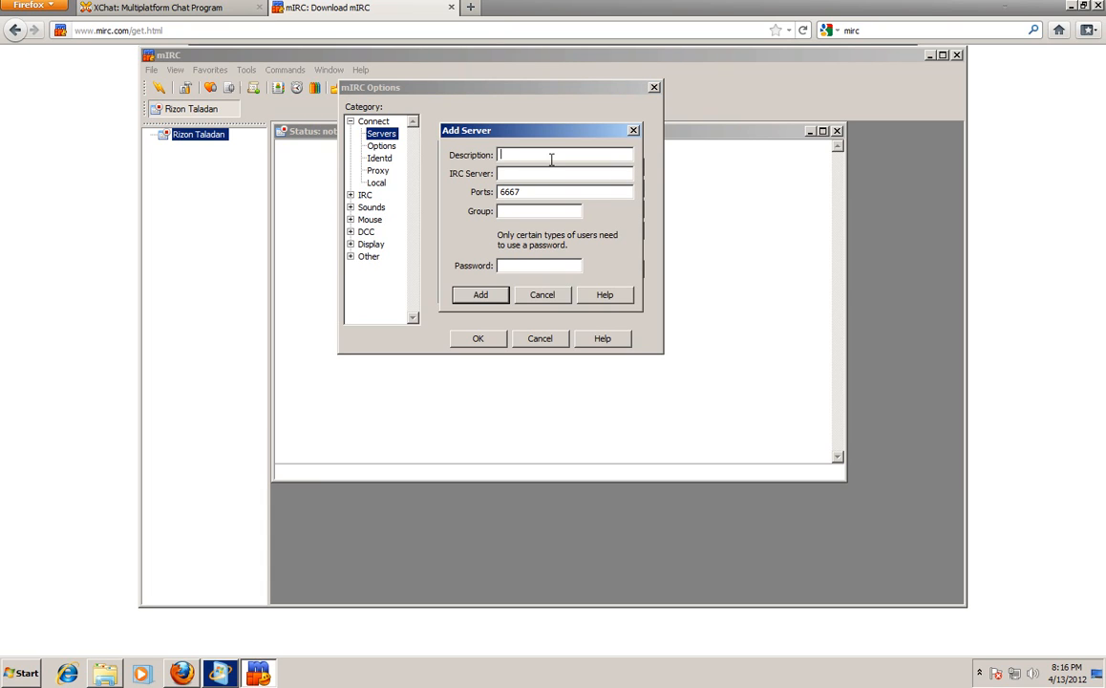
{"action": "type", "text": "Rizon"}
{"action": "key", "text": "Tab"}
{"action": "type", "text": "irc.rizon.net"}
{"action": "key", "text": "Tab"}
{"action": "key", "text": "Tab"}
{"action": "left_click", "coordinate": [484, 294]}
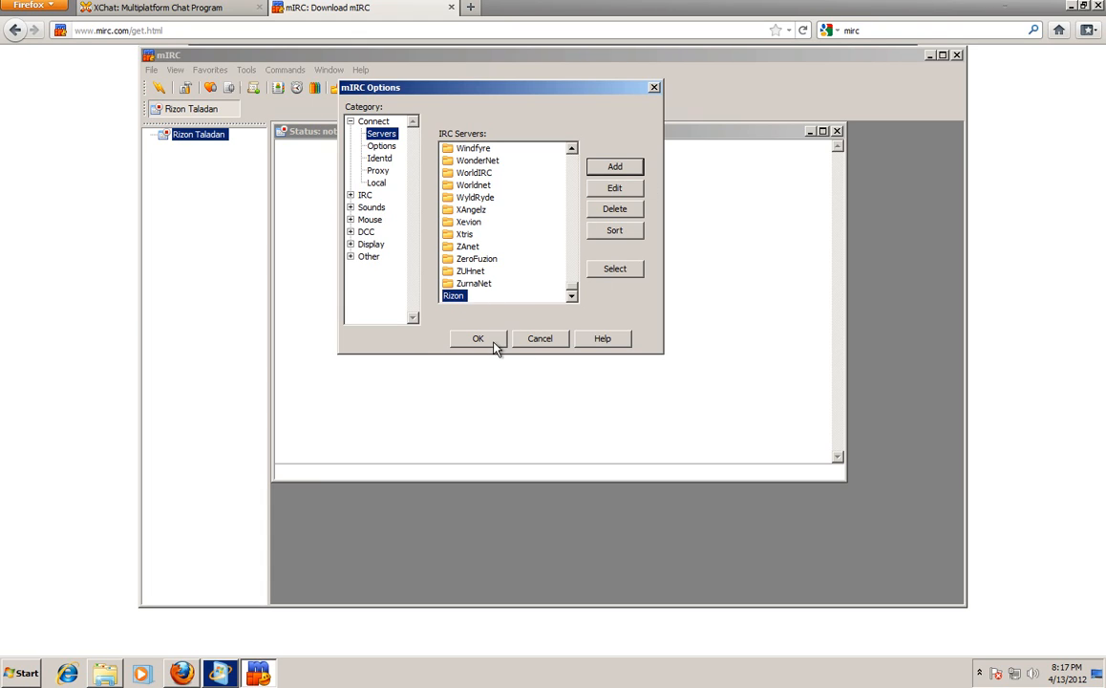
{"action": "left_click", "coordinate": [634, 270]}
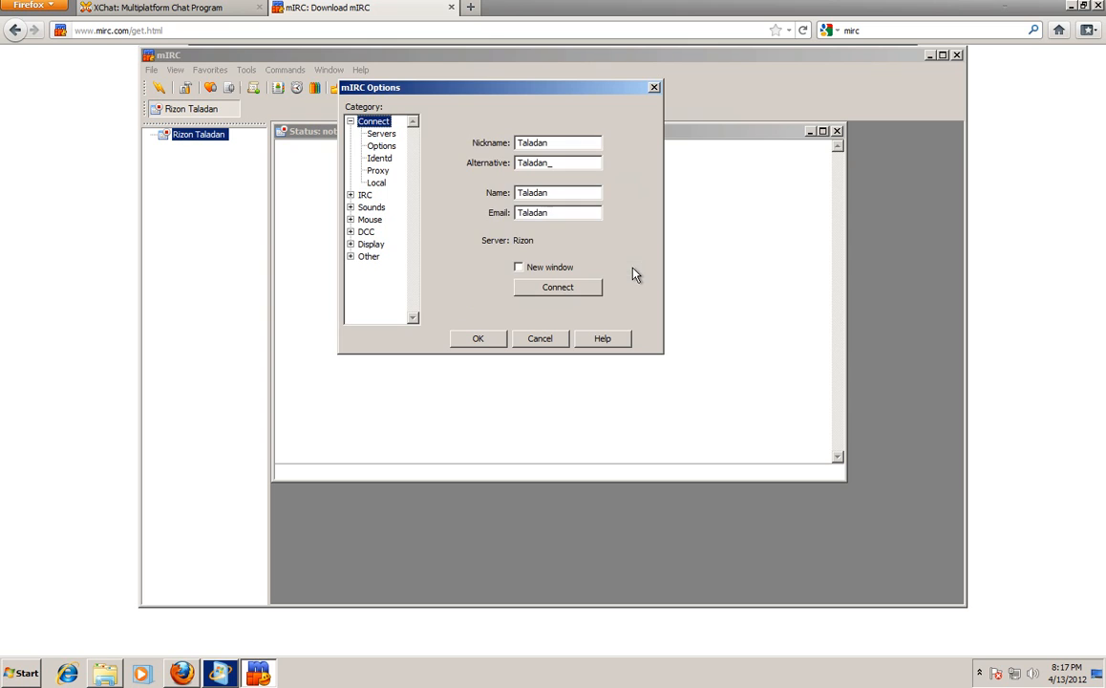
Connect to Rizon allowing mIRC through the firewall, reconnect, and maximize the Status window.
{"action": "left_click", "coordinate": [558, 287]}
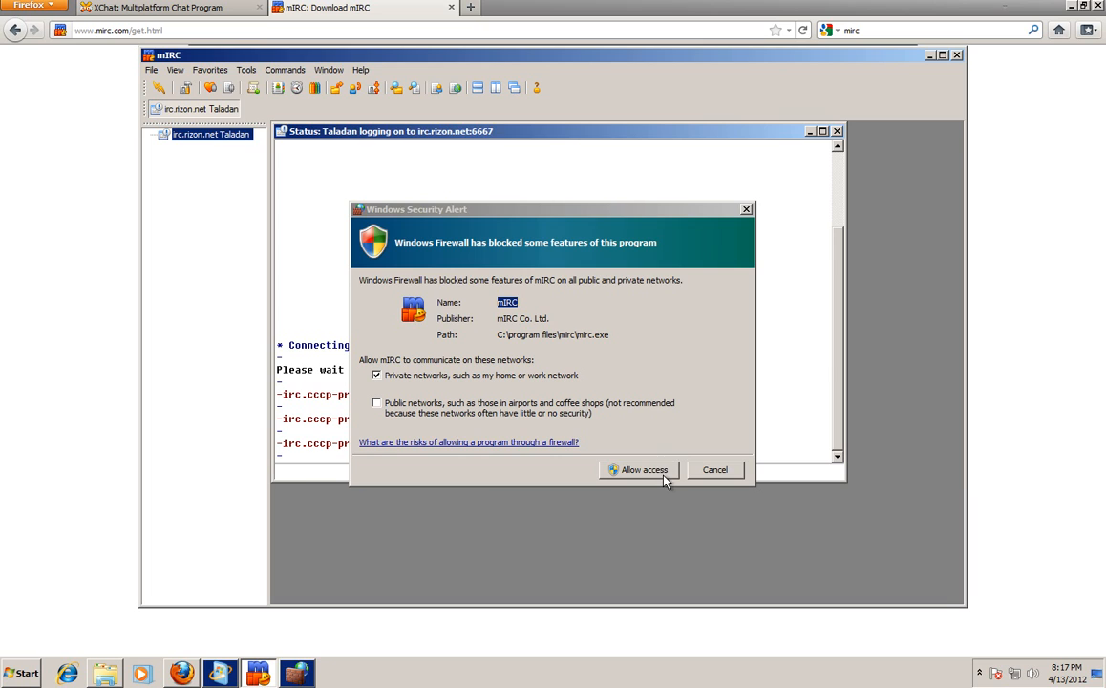
{"action": "left_click", "coordinate": [661, 472]}
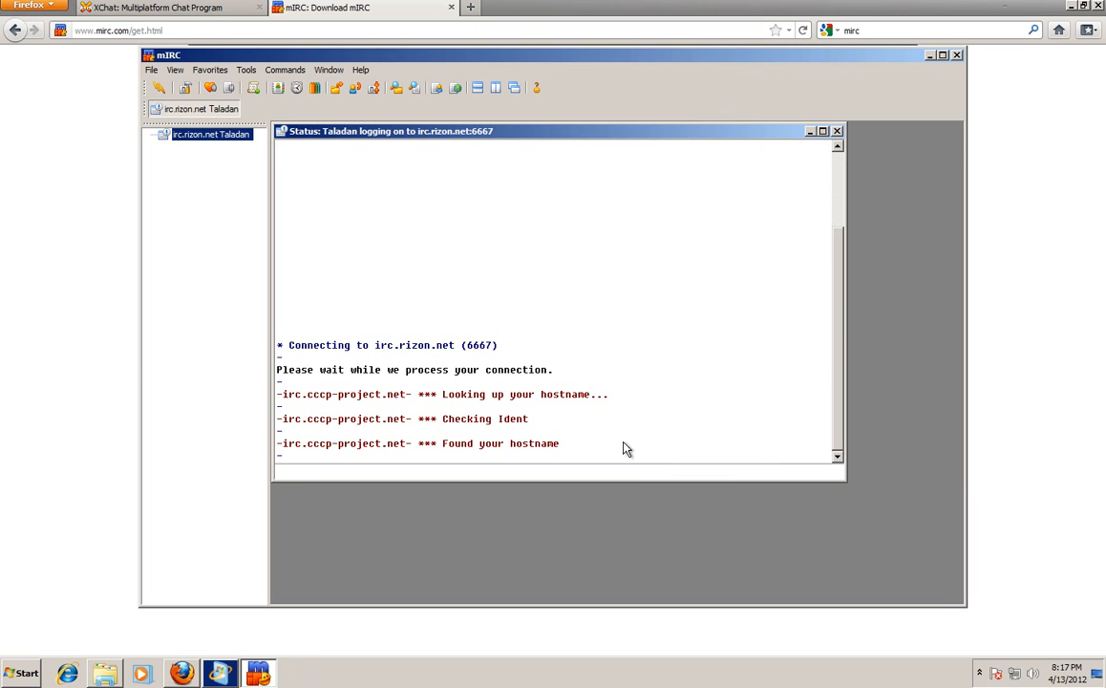
{"action": "left_click", "coordinate": [153, 71]}
{"action": "left_click", "coordinate": [165, 134]}
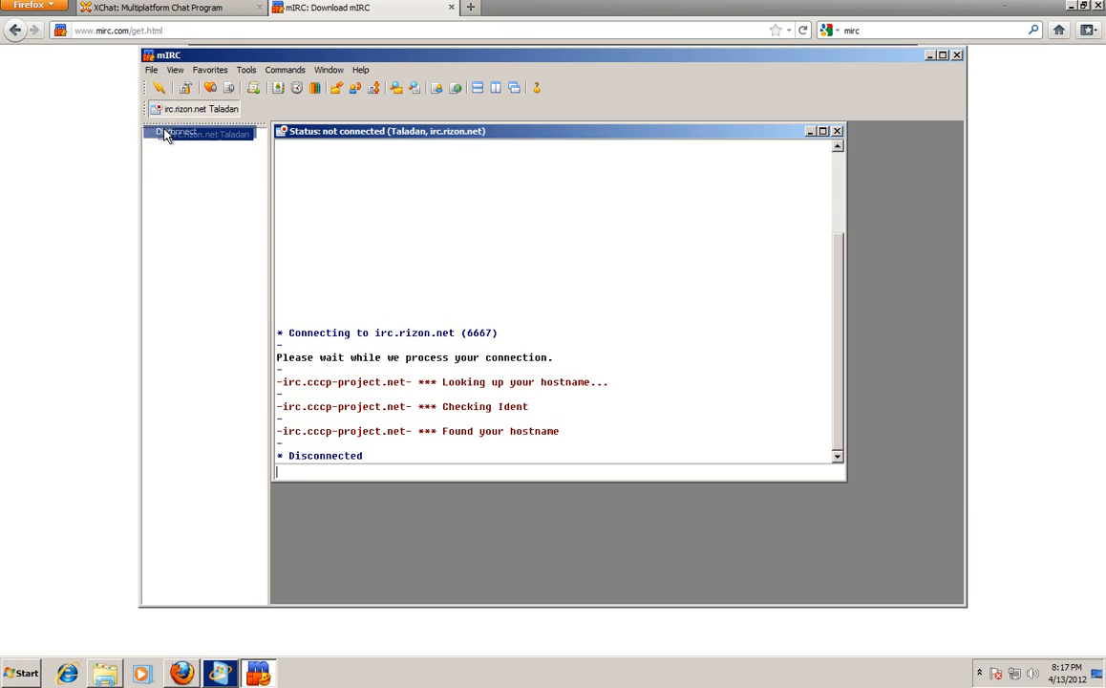
{"action": "left_click", "coordinate": [159, 88]}
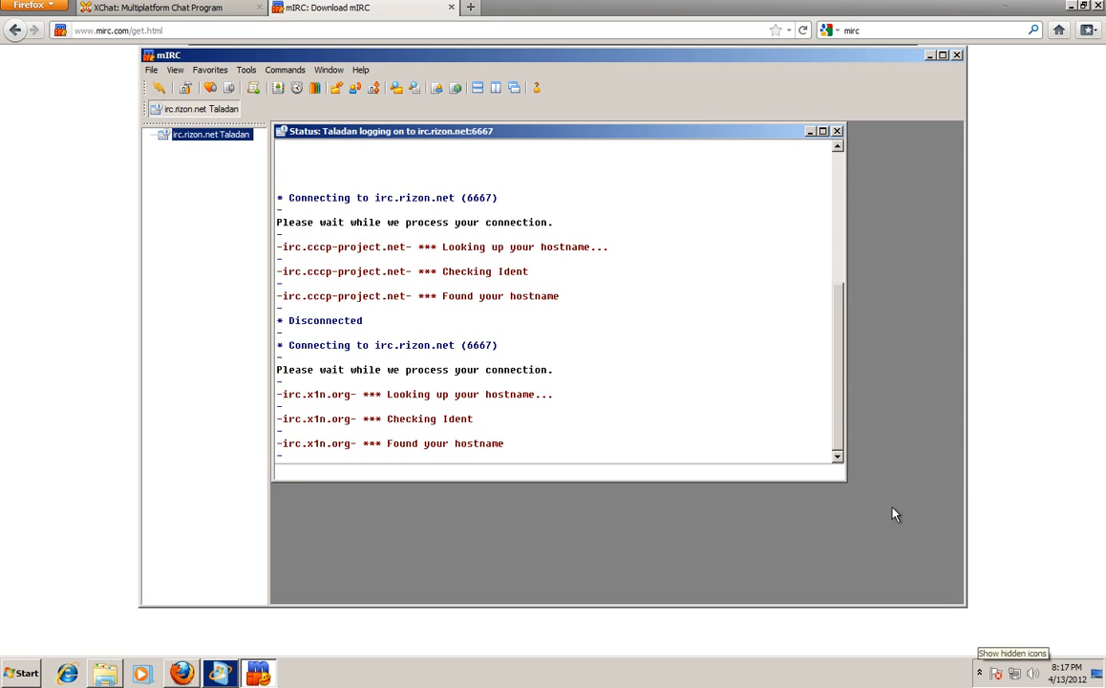
{"action": "left_click", "coordinate": [822, 131]}
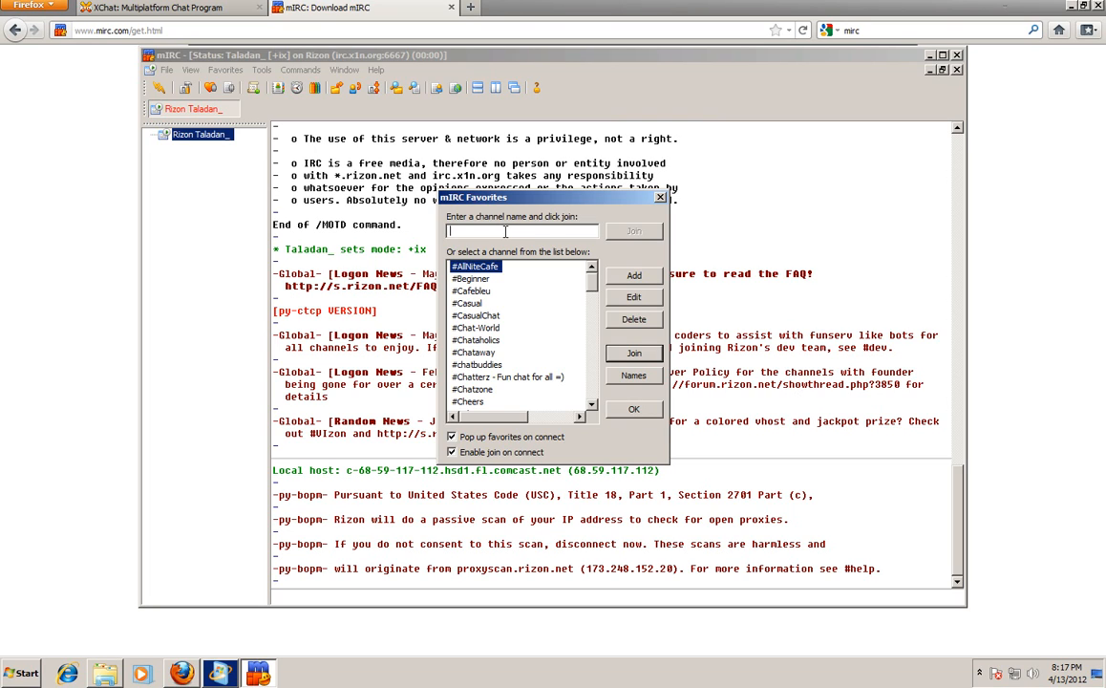
Join #prepperbroadcast from the mIRC Favorites dialog.
{"action": "type", "text": "#"}
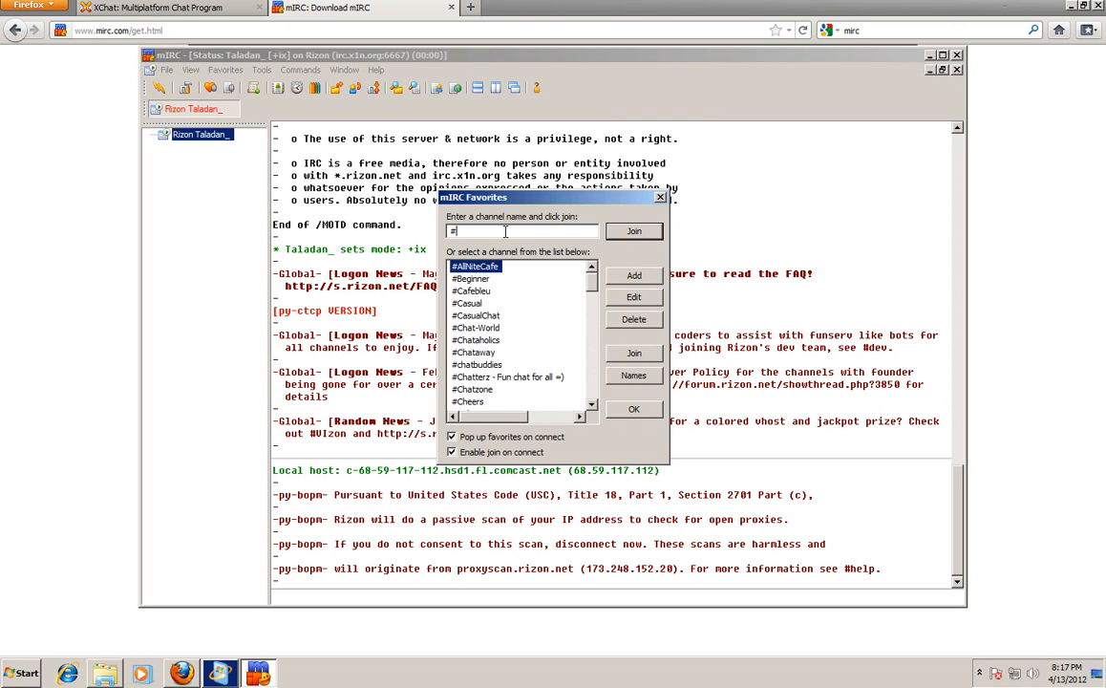
{"action": "type", "text": "prepperbroadcast"}
{"action": "left_click", "coordinate": [635, 236]}
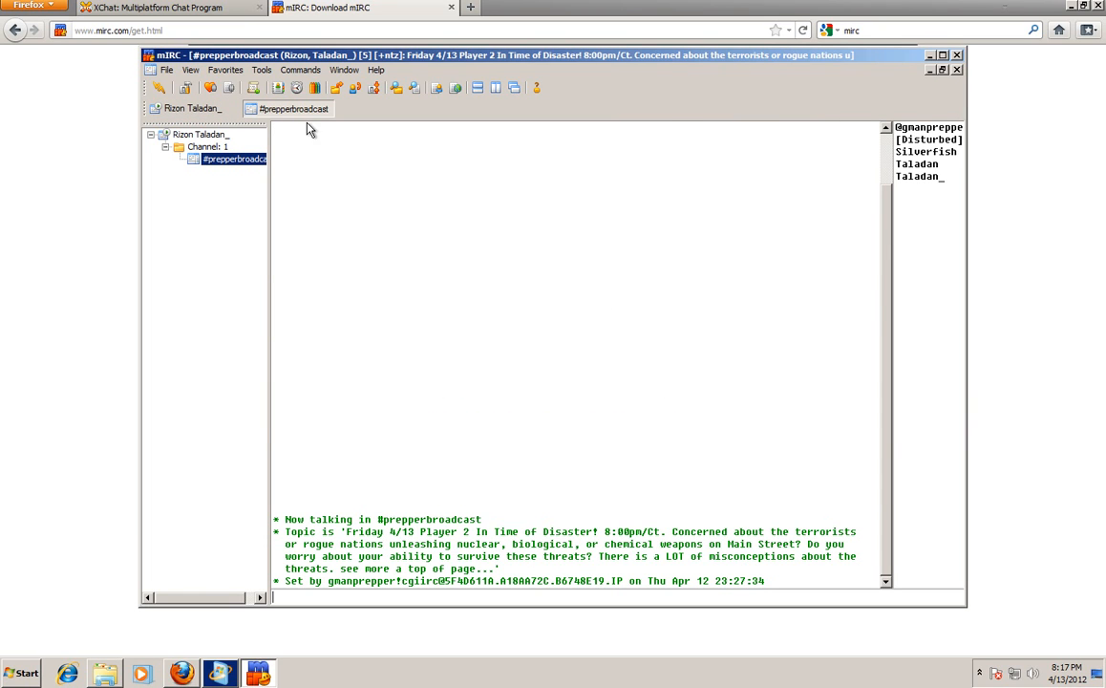
{"action": "right_click", "coordinate": [304, 112]}
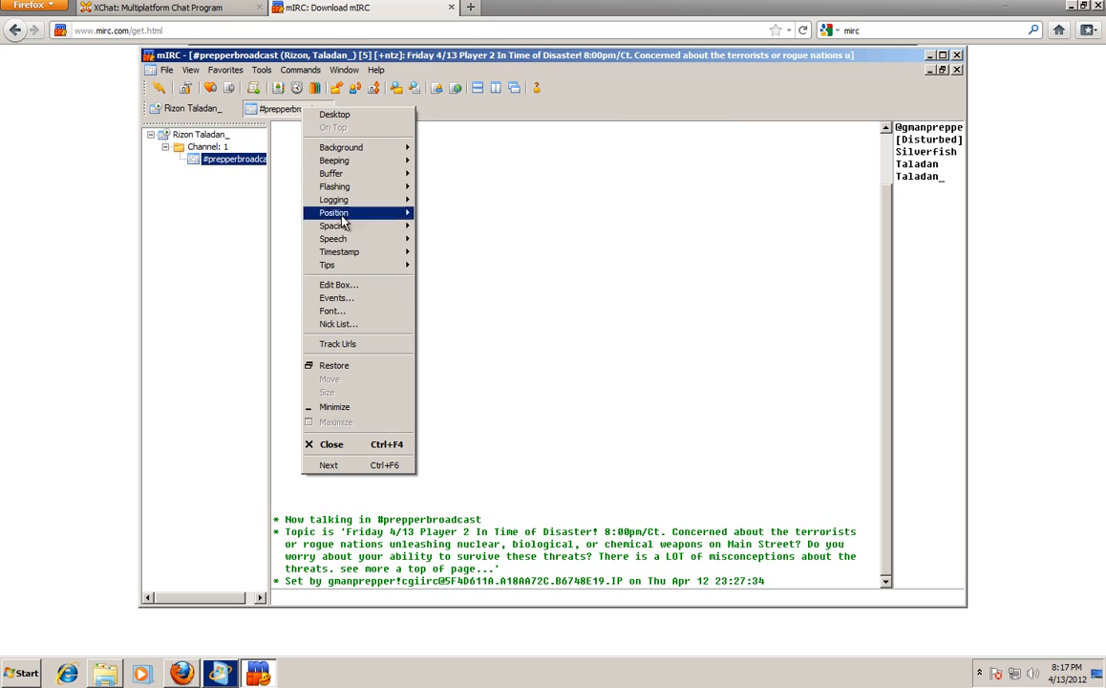
{"action": "mouse_move", "coordinate": [375, 153]}
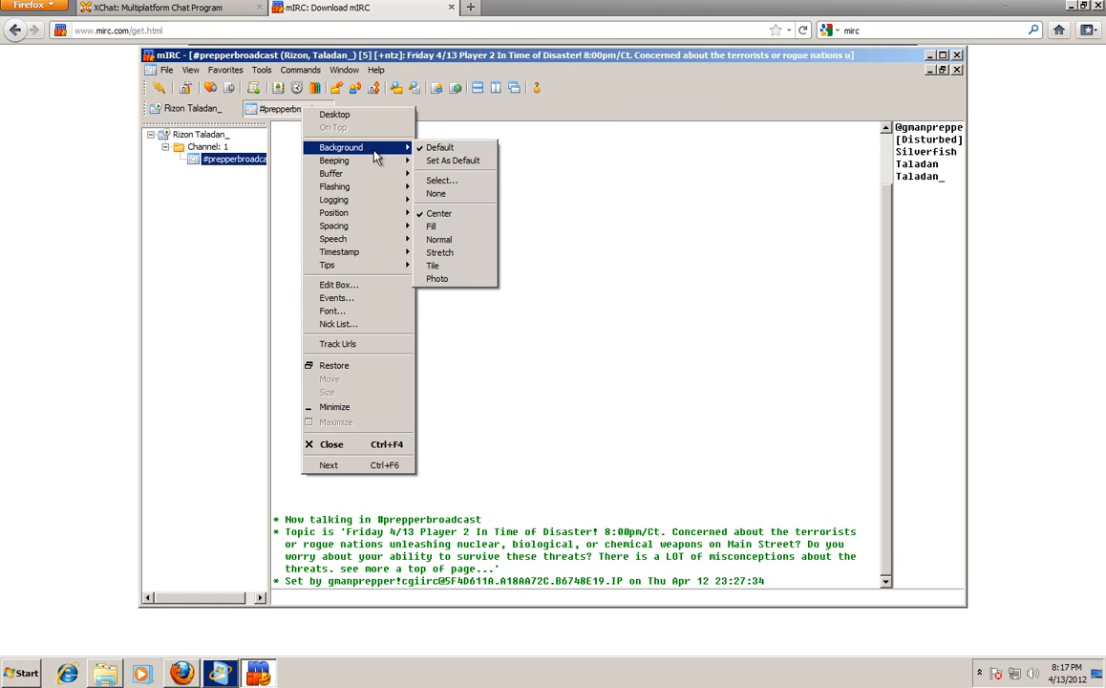
{"action": "left_click", "coordinate": [457, 117]}
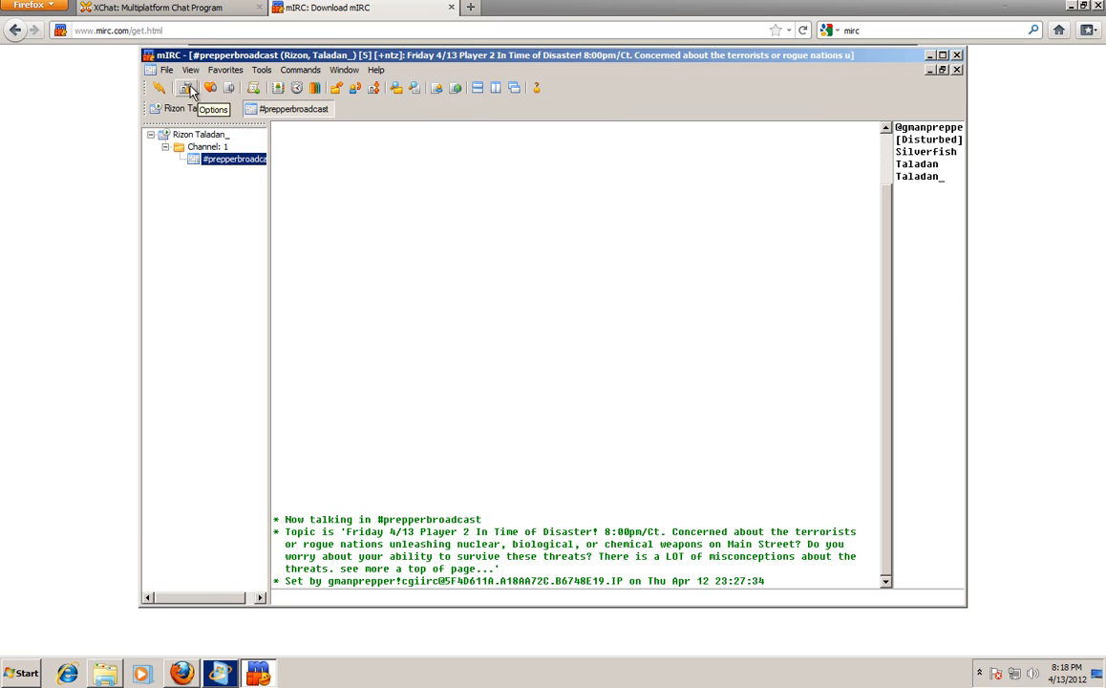
{"action": "left_click", "coordinate": [214, 89]}
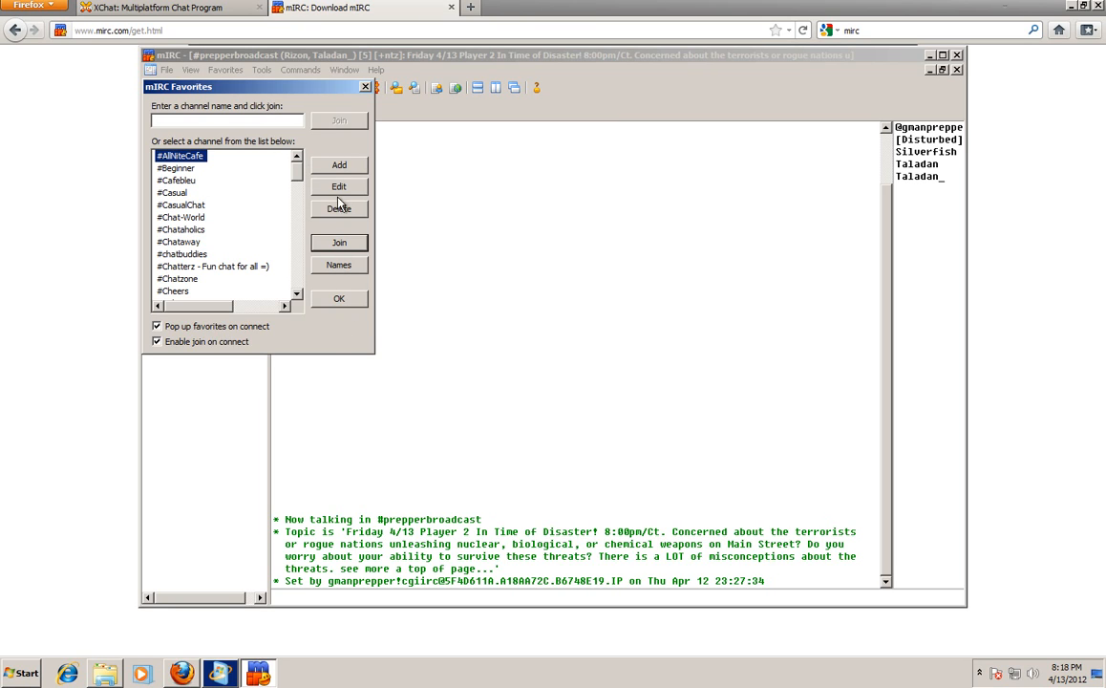
{"action": "left_click", "coordinate": [365, 87]}
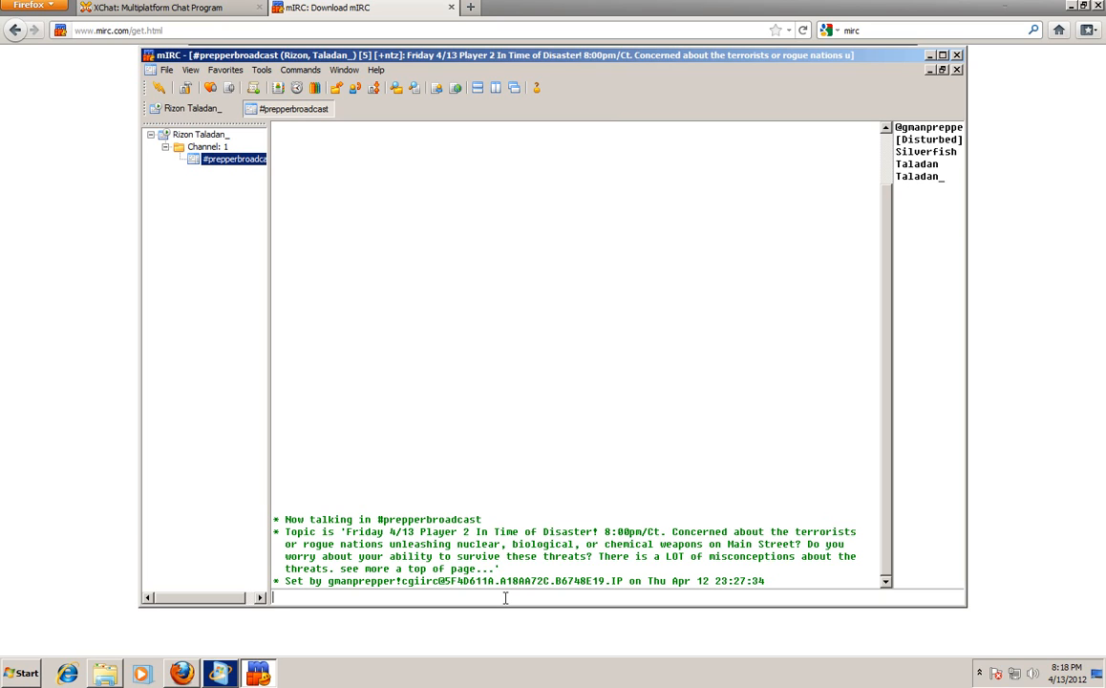
Draft and erase a 'hello world' test message, then maximize the mIRC window.
{"action": "type", "text": "hello world"}
{"action": "key", "text": "BackSpace"}
{"action": "key", "text": "BackSpace"}
{"action": "key", "text": "BackSpace"}
{"action": "key", "text": "BackSpace"}
{"action": "key", "text": "BackSpace"}
{"action": "key", "text": "BackSpace"}
{"action": "key", "text": "BackSpace"}
{"action": "key", "text": "BackSpace"}
{"action": "key", "text": "BackSpace"}
{"action": "key", "text": "BackSpace"}
{"action": "key", "text": "BackSpace"}
{"action": "left_click", "coordinate": [942, 58]}
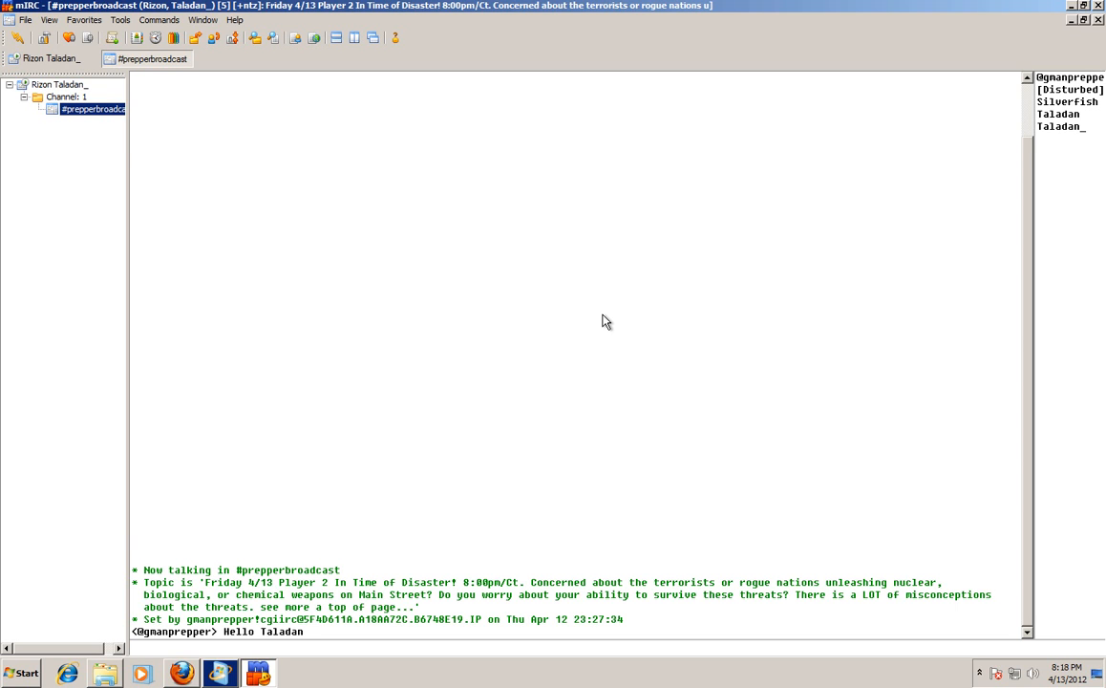
Load prepperbroadcast.com in Firefox and scroll through the page.
{"action": "left_click", "coordinate": [182, 672]}
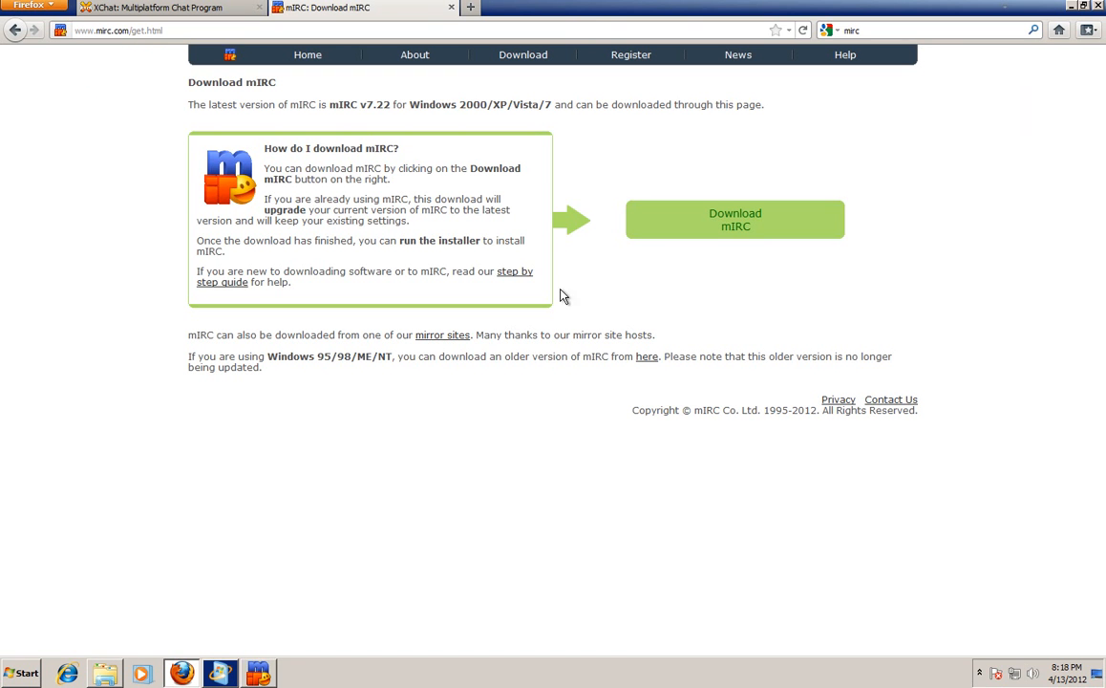
{"action": "left_click", "coordinate": [118, 29]}
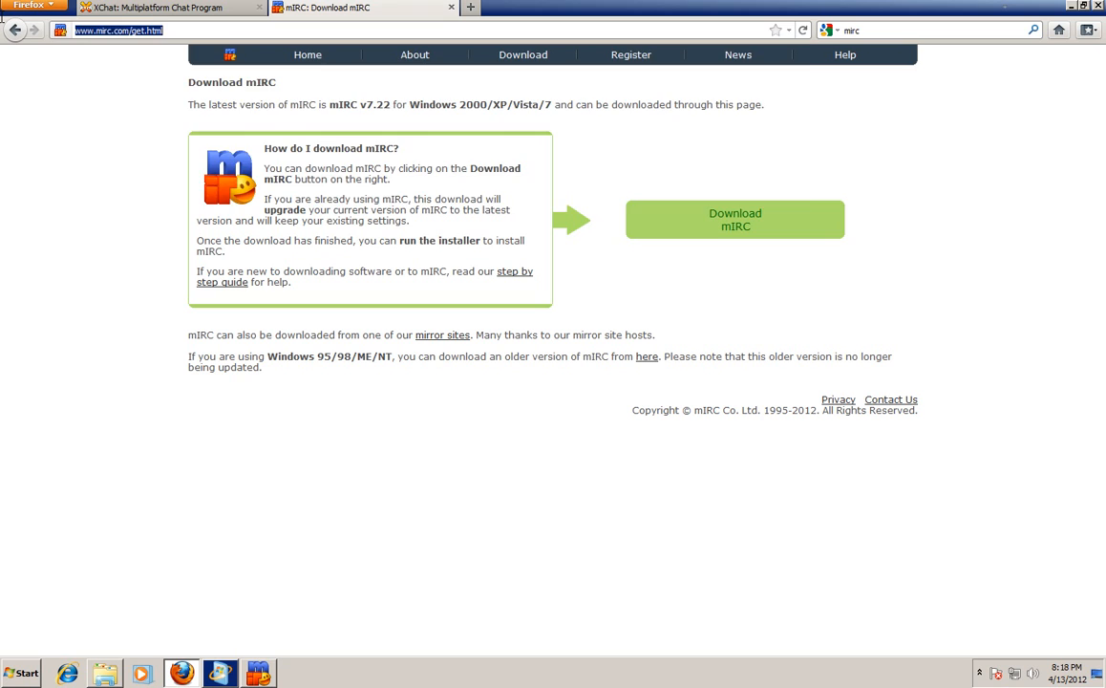
{"action": "type", "text": "prepperbroadcast.com"}
{"action": "key", "text": "Return"}
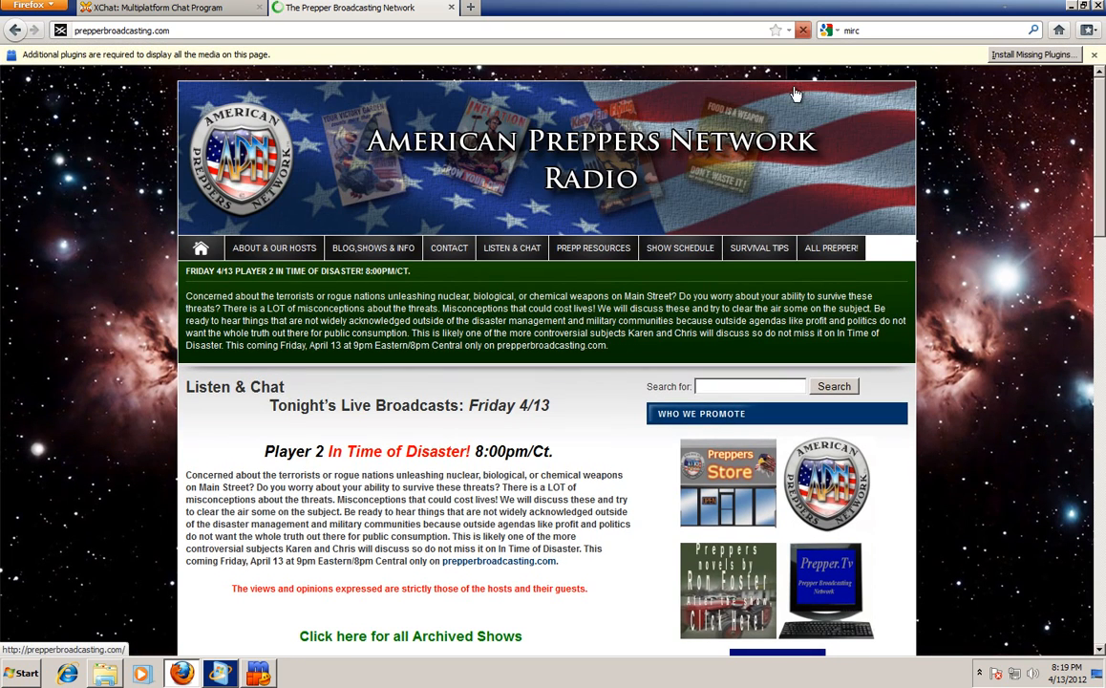
{"action": "left_click_drag", "start_coordinate": [1099, 199], "coordinate": [1094, 439]}
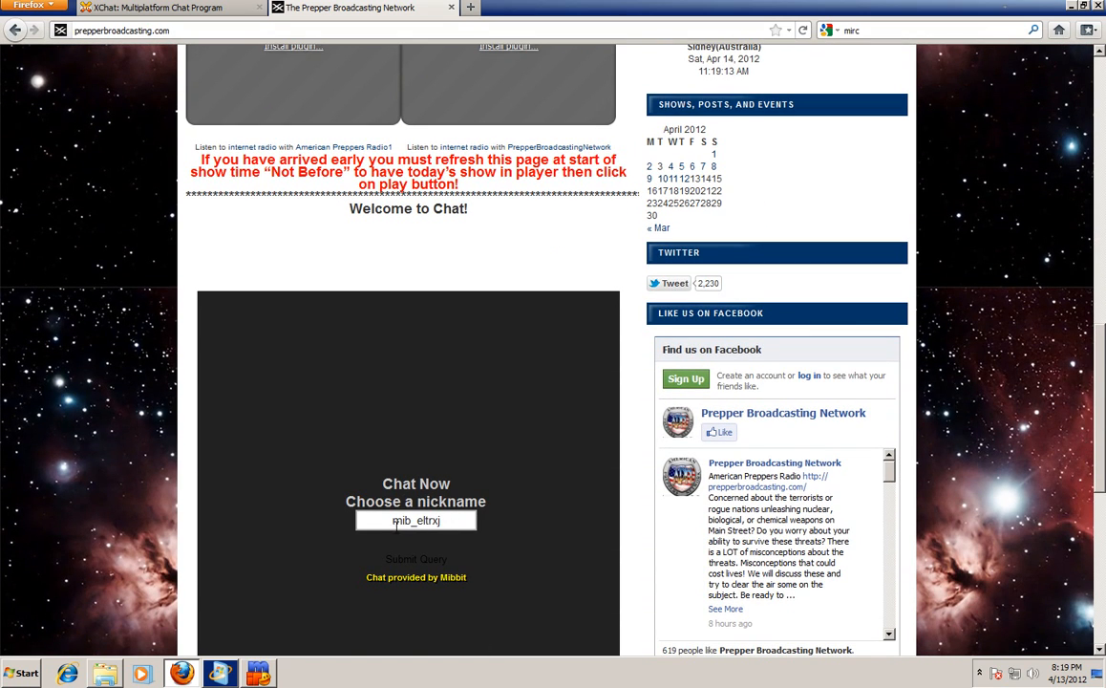
{"action": "left_click_drag", "start_coordinate": [1098, 370], "coordinate": [1099, 300]}
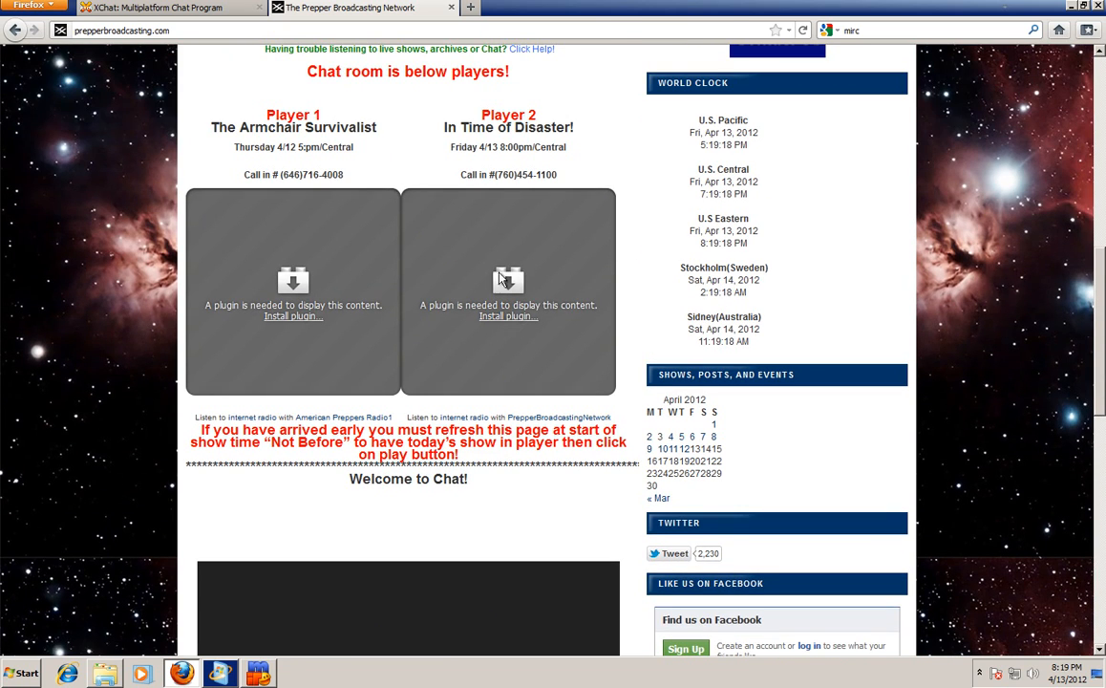
Reload the site several times to get the players to show.
{"action": "left_click", "coordinate": [804, 32]}
{"action": "left_click", "coordinate": [804, 30]}
{"action": "left_click", "coordinate": [804, 31]}
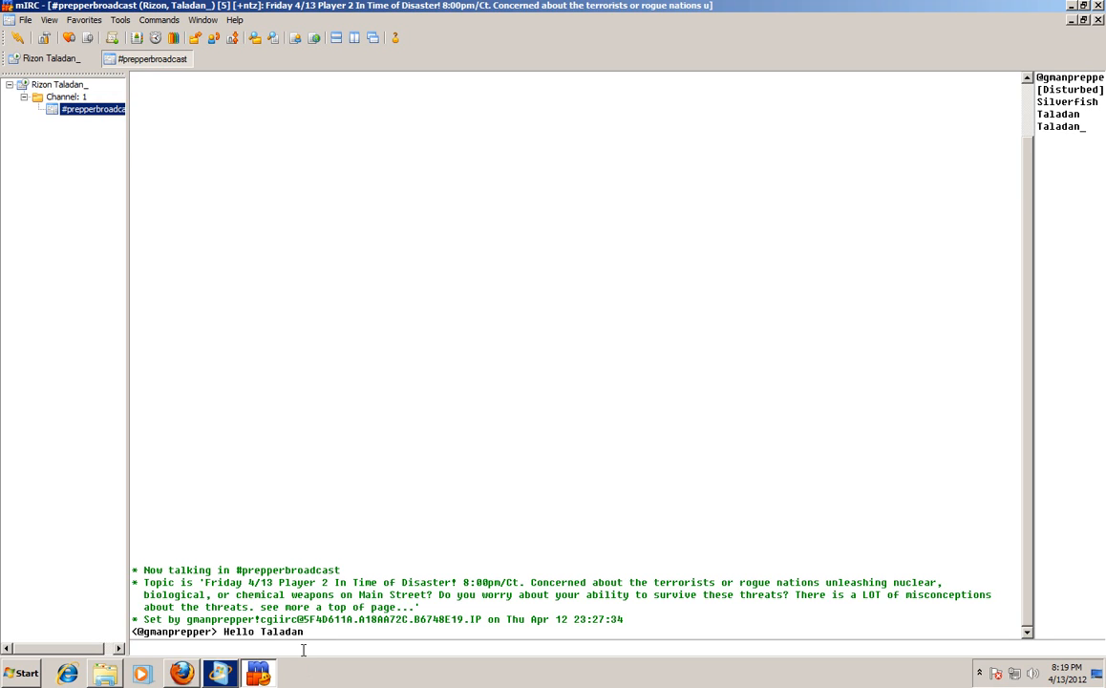
Send 'hey doing a video on xchat and mirc' to #prepperbroadcast.
{"action": "type", "text": "hey doing a video on xchat and mirc"}
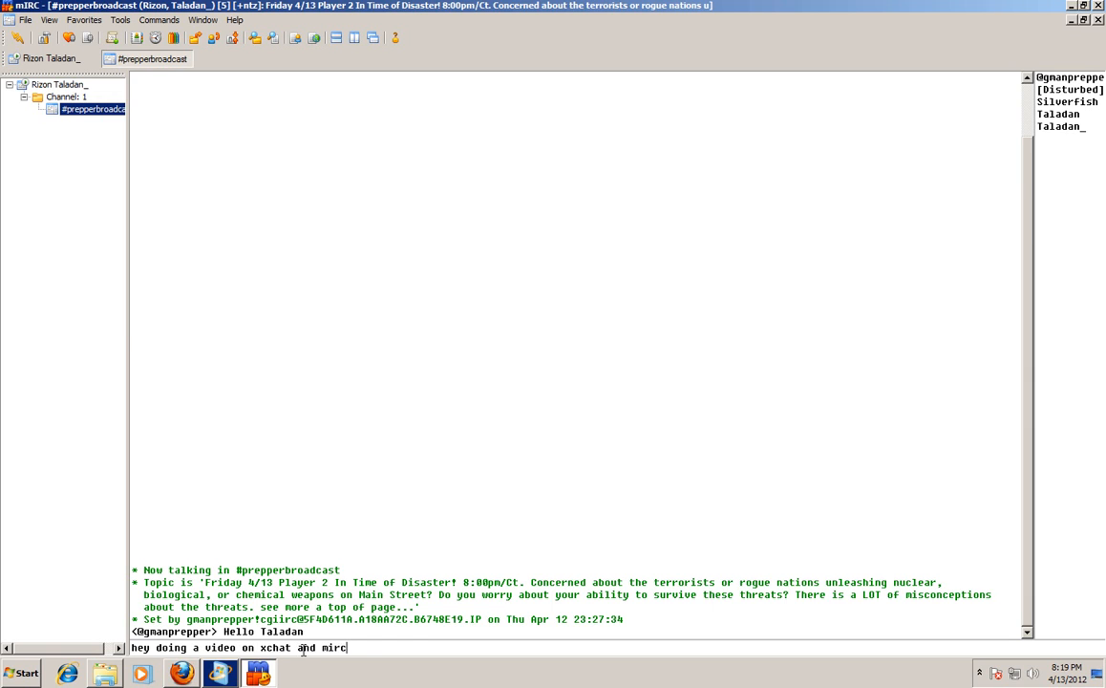
{"action": "key", "text": "Return"}
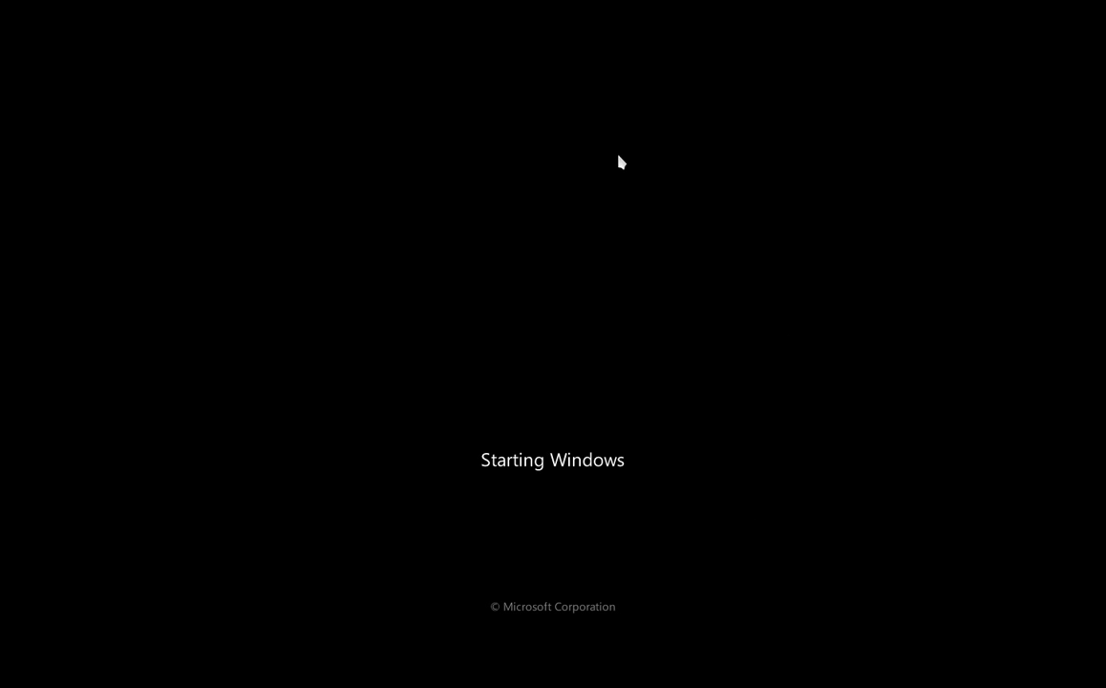
Exit full screen, dismiss the mouse integration notice, and restore the VM to a normal window.
{"action": "key", "text": "ctrl+f"}
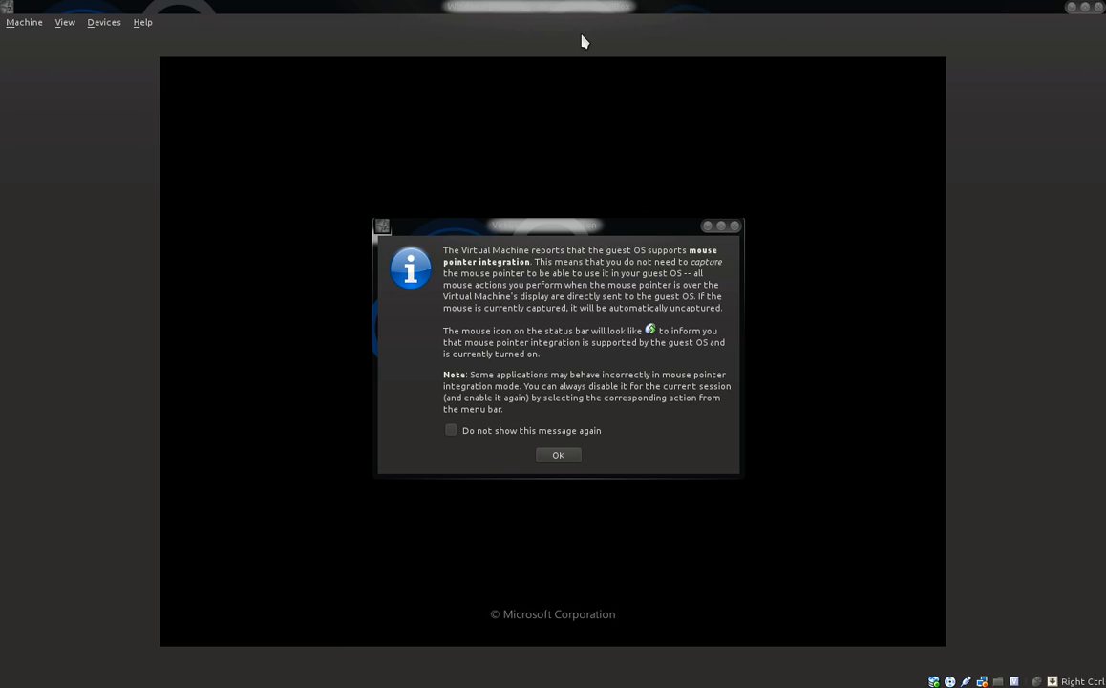
{"action": "left_click", "coordinate": [558, 457]}
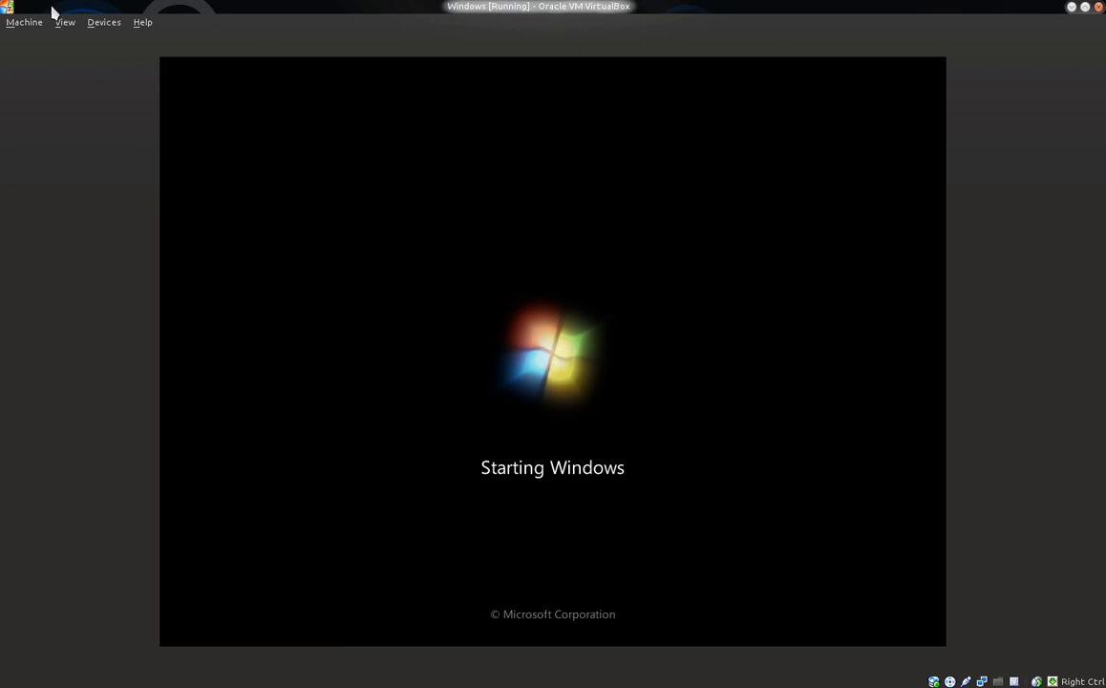
{"action": "double_click", "coordinate": [122, 8]}
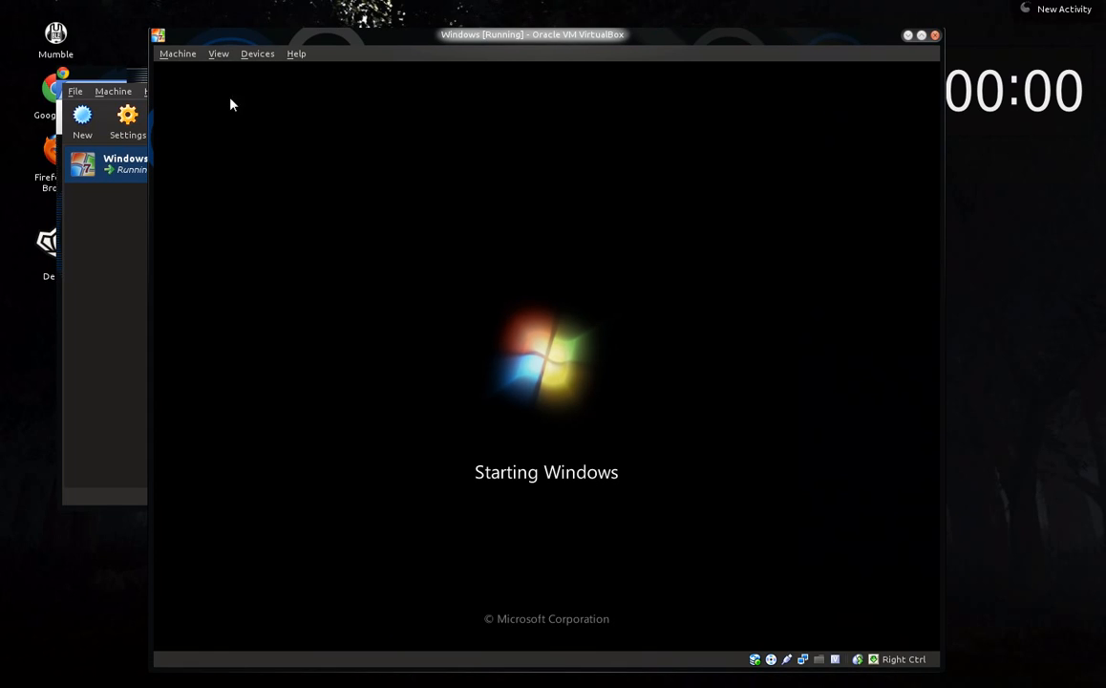